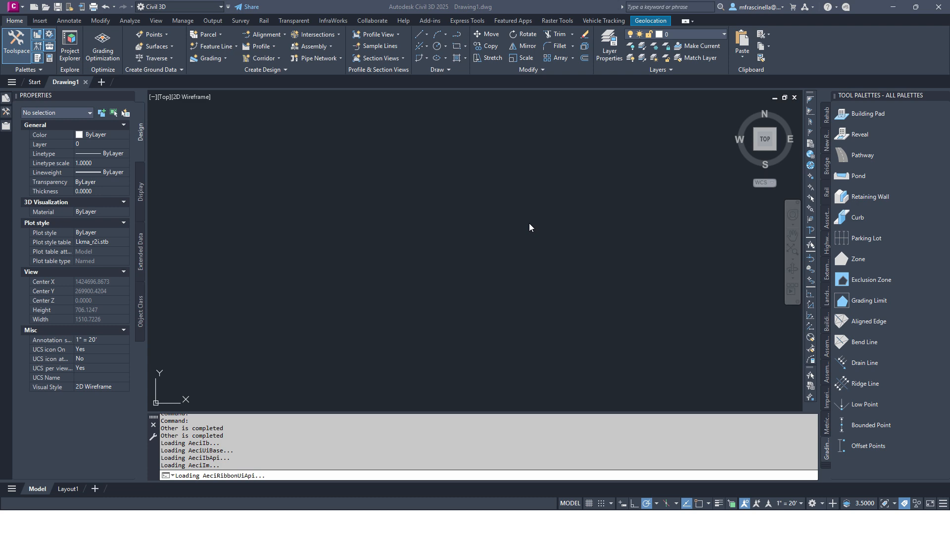
- Open the drawing 23065.000 Survey Topo.dwg from the Desktop folder Basemap\Survey Dept\Drawings
{"action": "key", "text": "super"}
{"action": "left_click", "coordinate": [596, 233]}
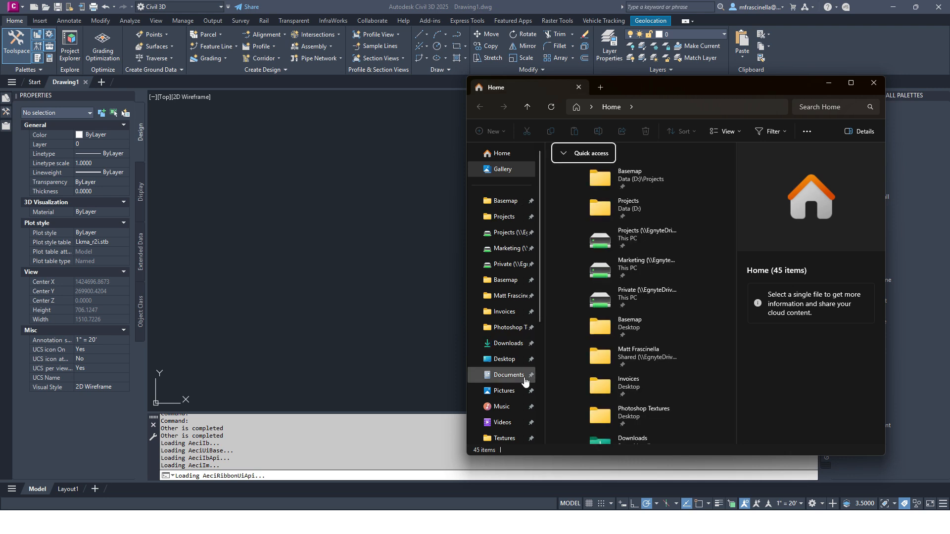
{"action": "left_click", "coordinate": [504, 358]}
{"action": "double_click", "coordinate": [606, 167]}
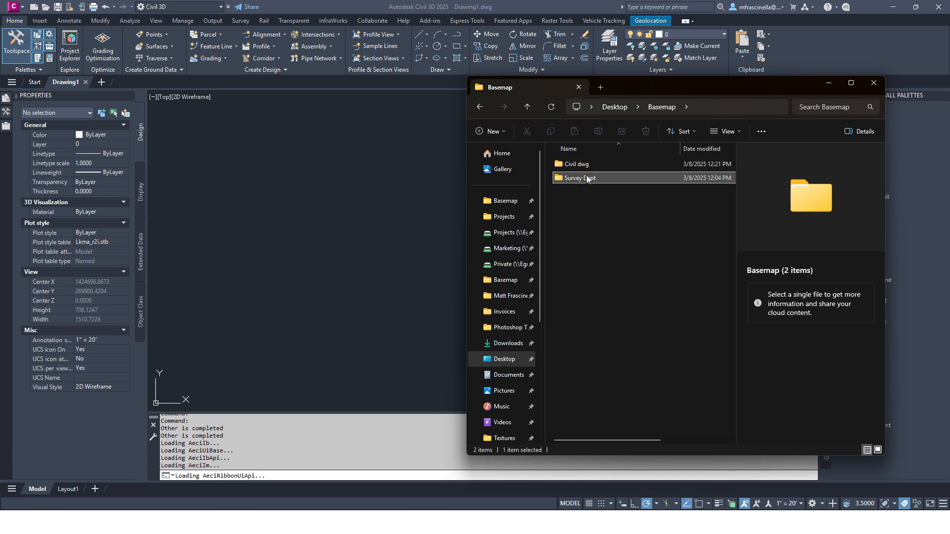
{"action": "double_click", "coordinate": [586, 178]}
{"action": "double_click", "coordinate": [591, 206]}
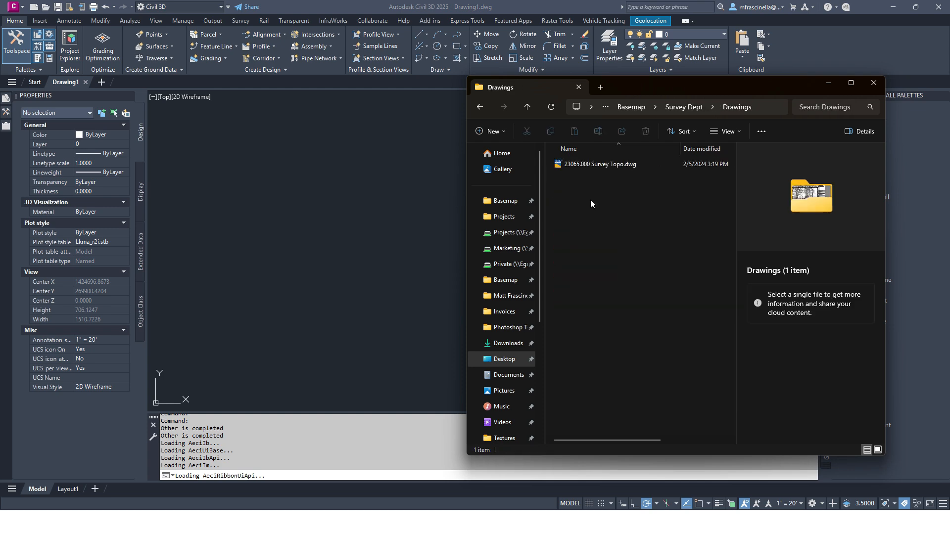
{"action": "double_click", "coordinate": [585, 164]}
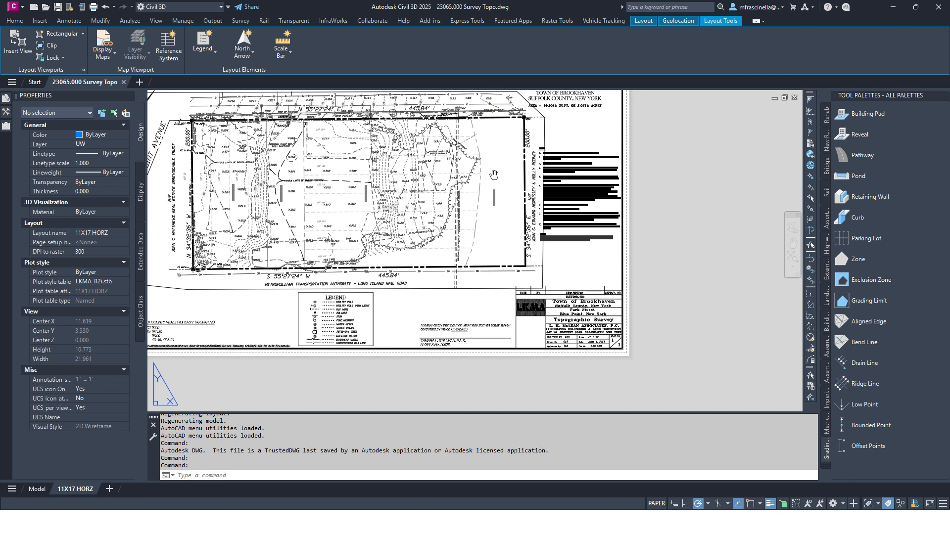
- Start exporting the Civil 3D survey drawing to AutoCAD DWG and check which files are listed for export
{"action": "scroll", "coordinate": [493, 174], "scroll_direction": "down", "scroll_amount": 2}
{"action": "scroll", "coordinate": [421, 203], "scroll_direction": "up", "scroll_amount": 3}
{"action": "scroll", "coordinate": [421, 203], "scroll_direction": "down", "scroll_amount": 3}
{"action": "scroll", "coordinate": [361, 211], "scroll_direction": "up", "scroll_amount": 2}
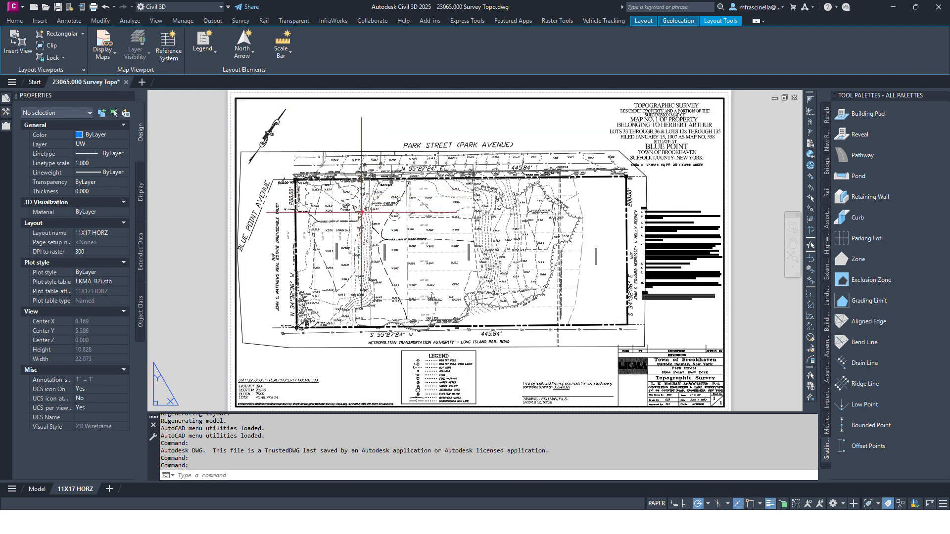
{"action": "left_click", "coordinate": [16, 6]}
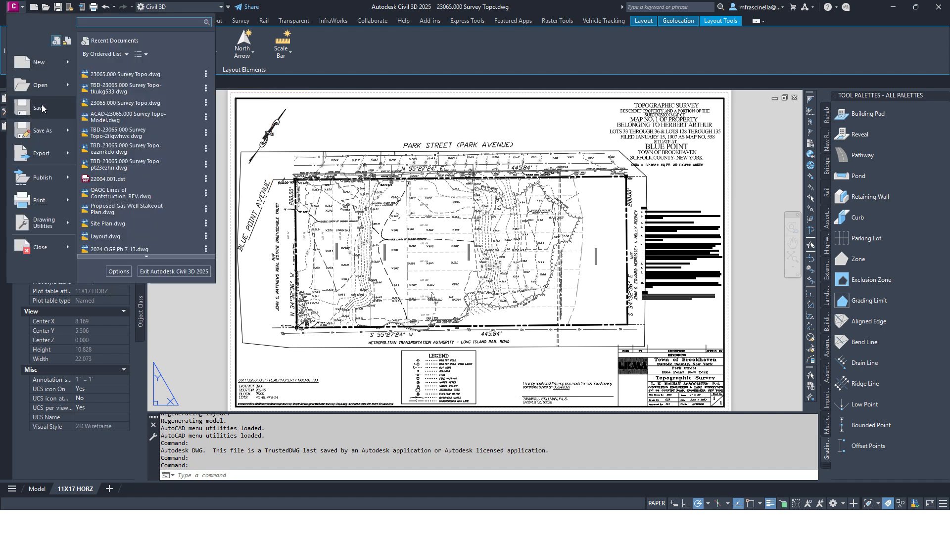
{"action": "mouse_move", "coordinate": [50, 159]}
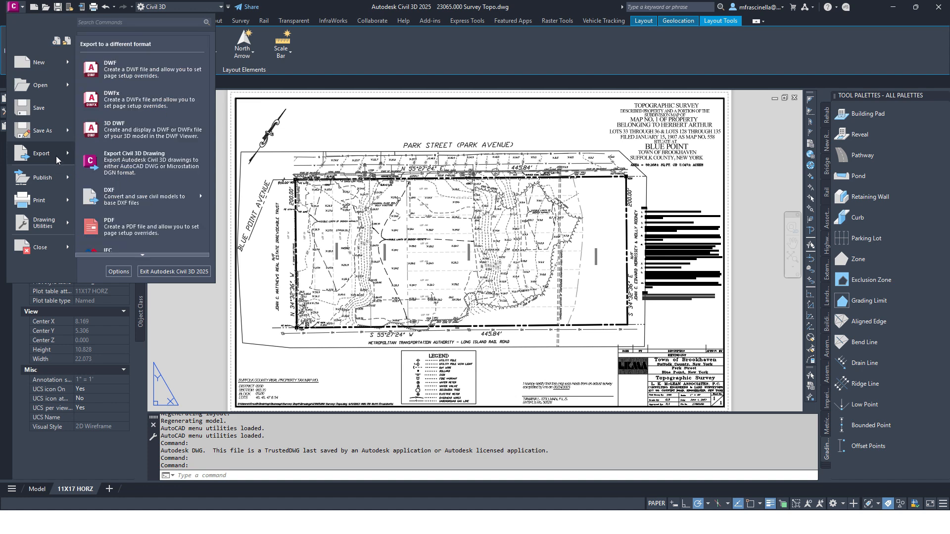
{"action": "left_click", "coordinate": [148, 161]}
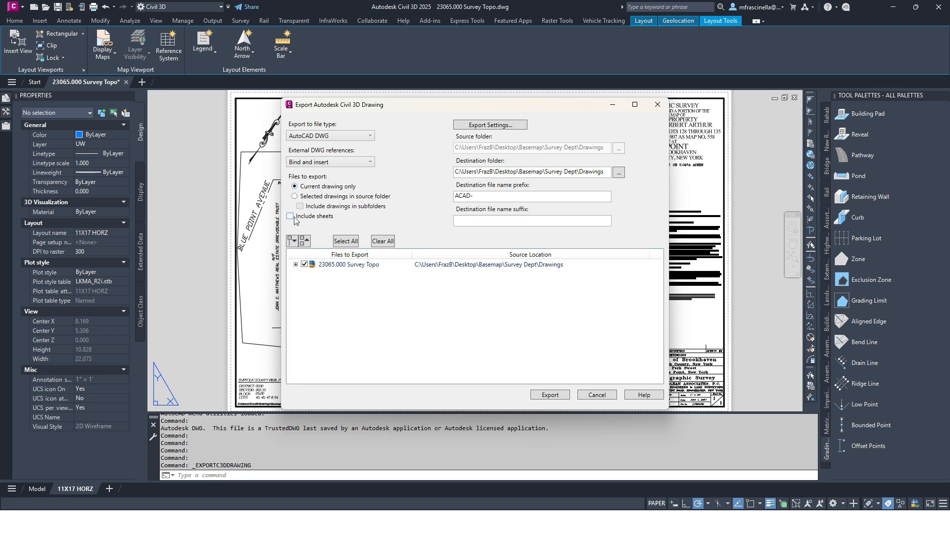
{"action": "left_click", "coordinate": [296, 266]}
{"action": "left_click", "coordinate": [296, 265]}
- Choose 2013 as the DWG file version in the export settings and accept them
{"action": "left_click", "coordinate": [496, 126]}
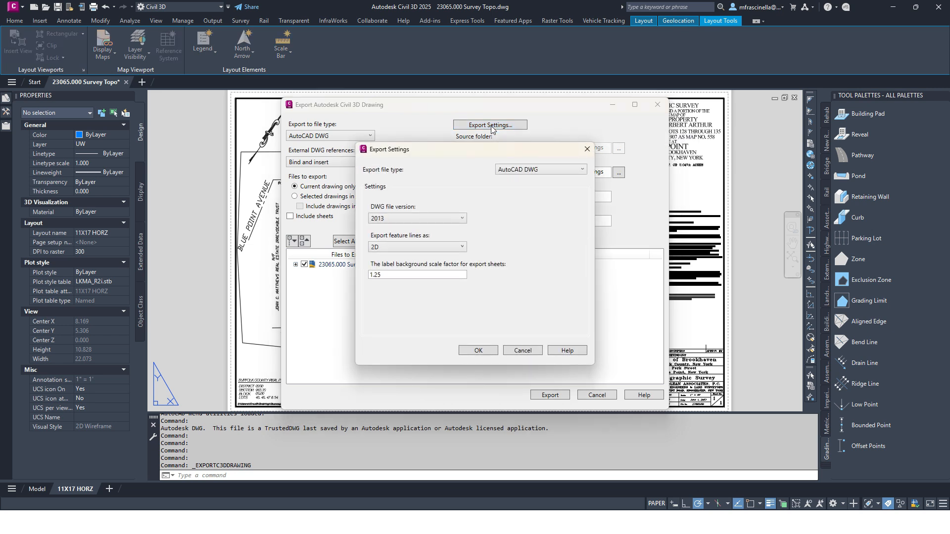
{"action": "left_click", "coordinate": [410, 218]}
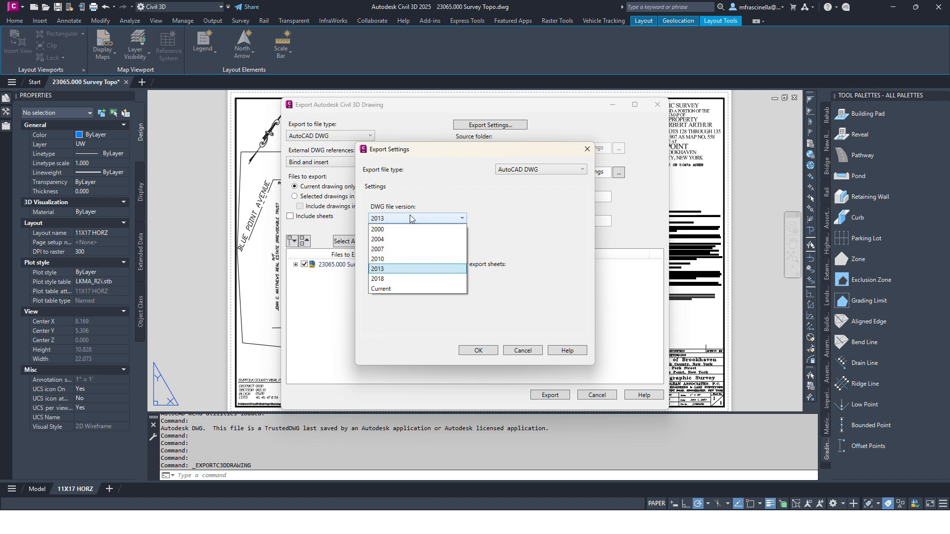
{"action": "left_click", "coordinate": [386, 272]}
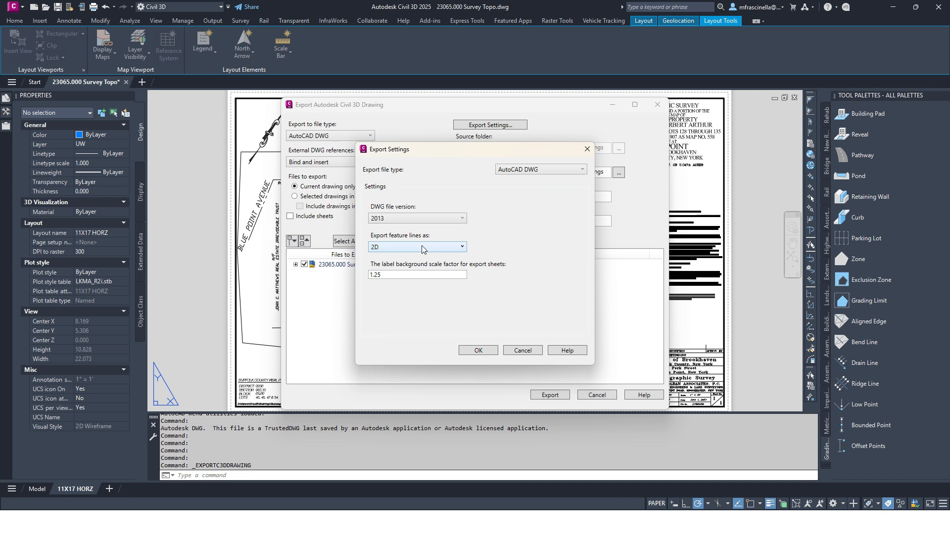
{"action": "left_click", "coordinate": [478, 350]}
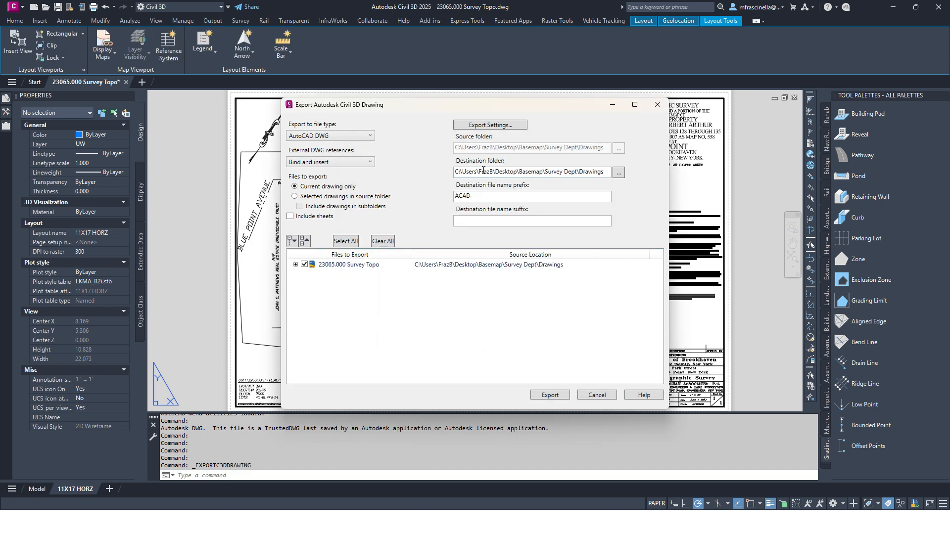
- Set the export's destination folder to Desktop\Basemap\Survey Dept\Drawings
{"action": "left_click", "coordinate": [619, 172]}
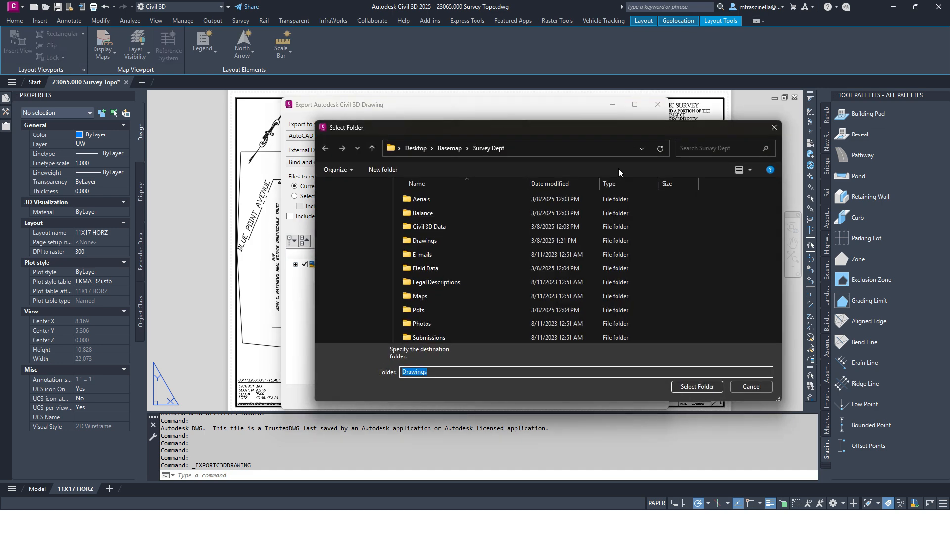
{"action": "left_click", "coordinate": [415, 148]}
{"action": "double_click", "coordinate": [426, 213]}
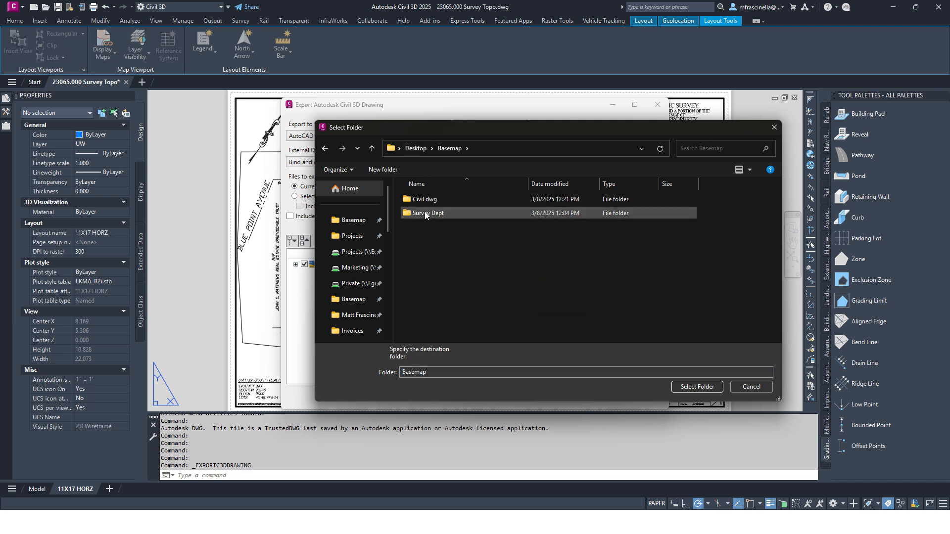
{"action": "double_click", "coordinate": [424, 212]}
{"action": "double_click", "coordinate": [426, 239]}
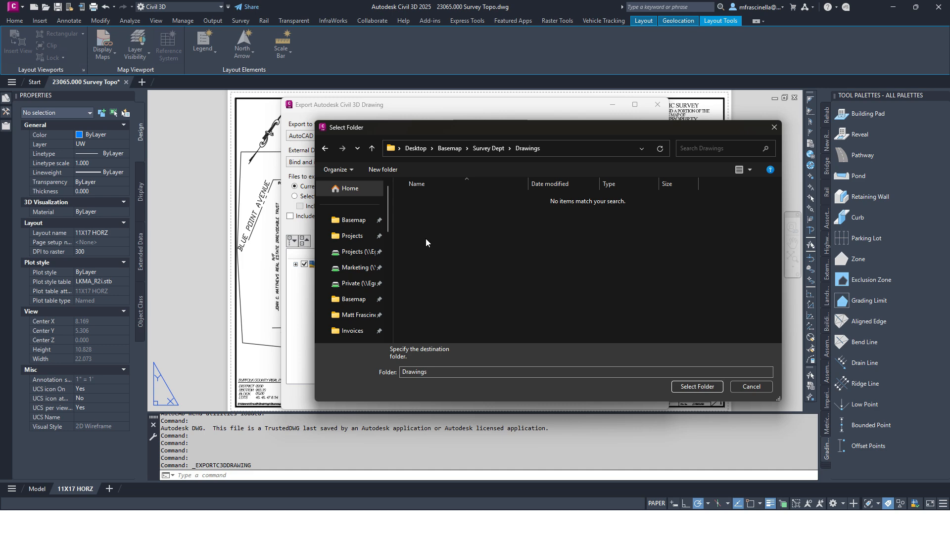
{"action": "left_click", "coordinate": [697, 386]}
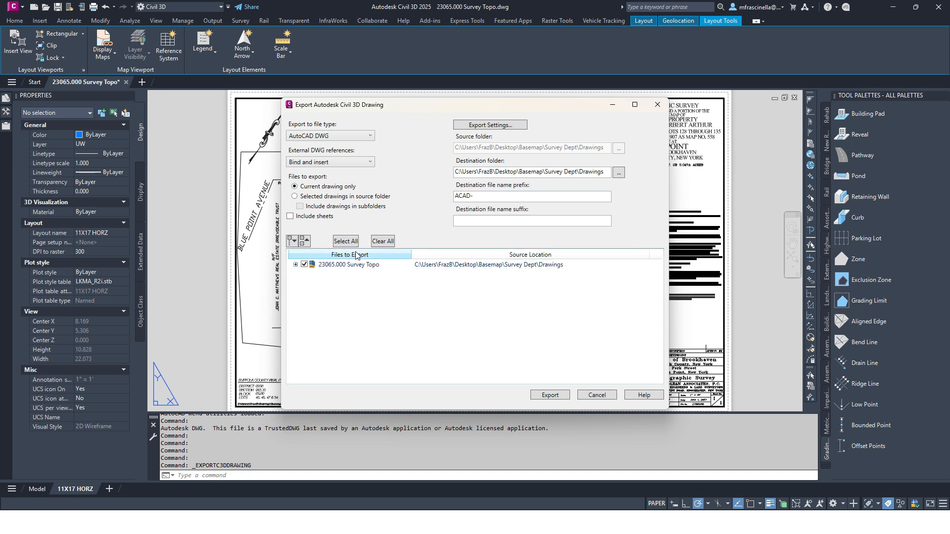
- Export the Model of 23065.000 Survey Topo as an AutoCAD DWG with the ACAD- prefix and close the export dialog
{"action": "left_click", "coordinate": [295, 264]}
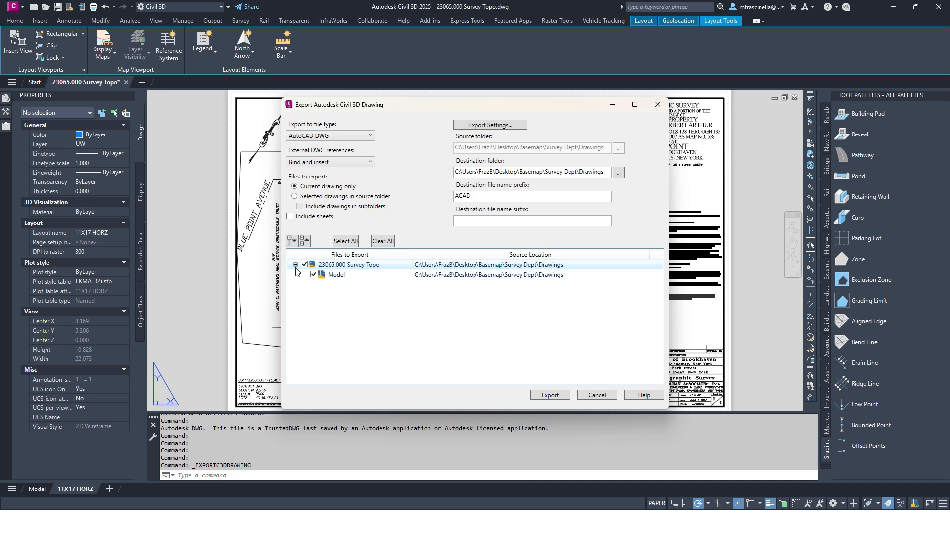
{"action": "left_click", "coordinate": [557, 394]}
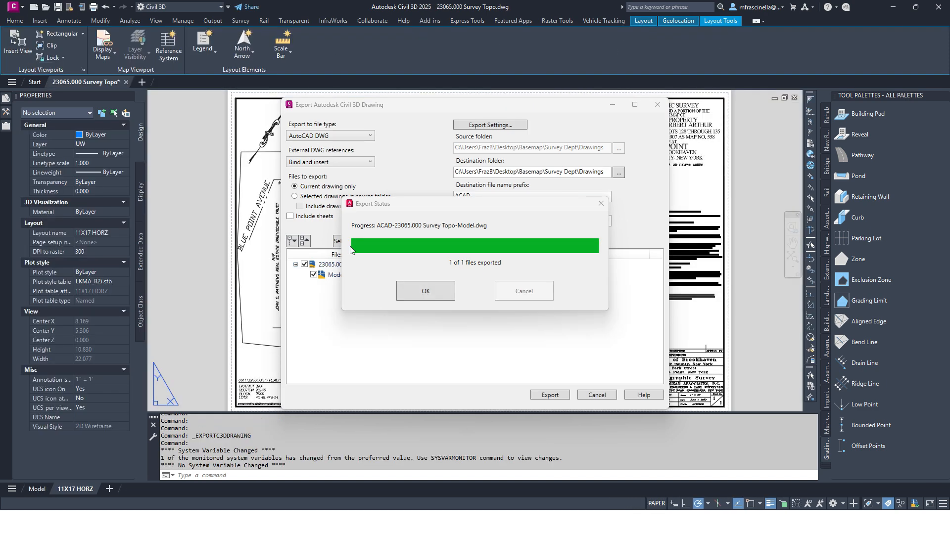
{"action": "left_click", "coordinate": [426, 291]}
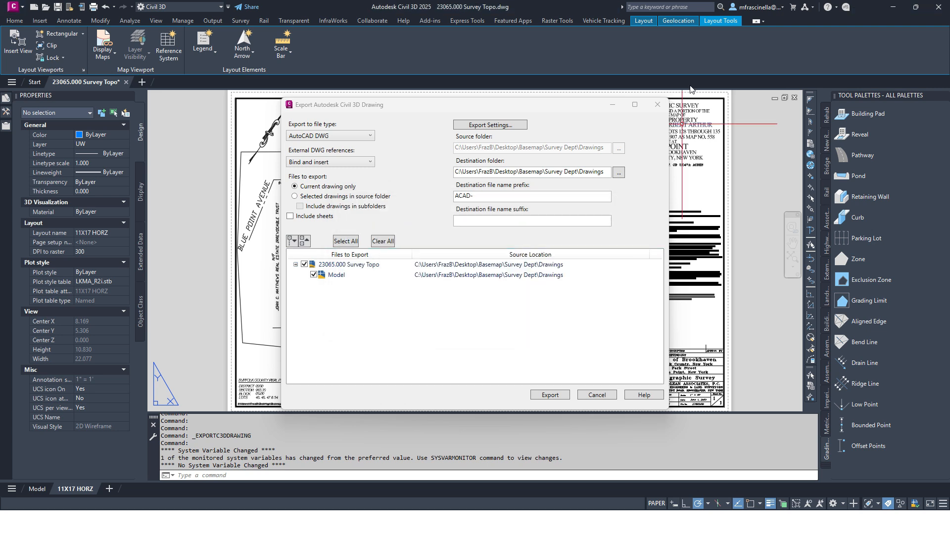
{"action": "left_click", "coordinate": [659, 108]}
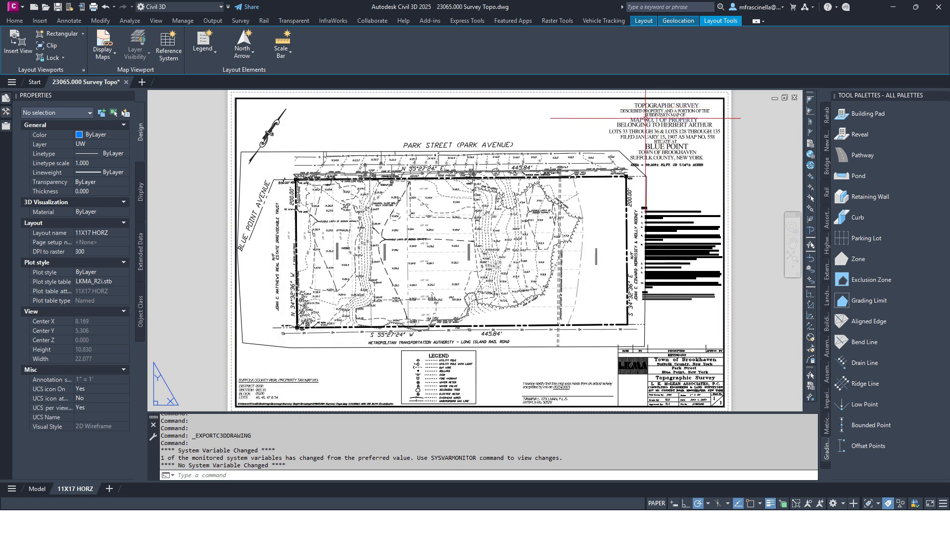
- Close the 23065.000 Survey Topo drawing without saving its changes
{"action": "mouse_move", "coordinate": [344, 223]}
{"action": "middle_mouse_down"}
{"action": "mouse_move", "coordinate": [362, 214]}
{"action": "mouse_move", "coordinate": [348, 221]}
{"action": "middle_mouse_up"}
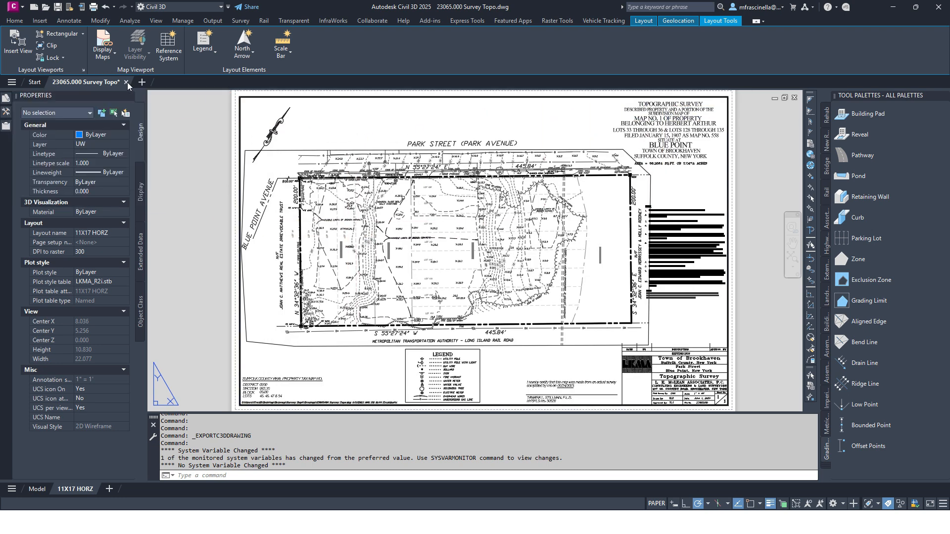
{"action": "left_click", "coordinate": [127, 82]}
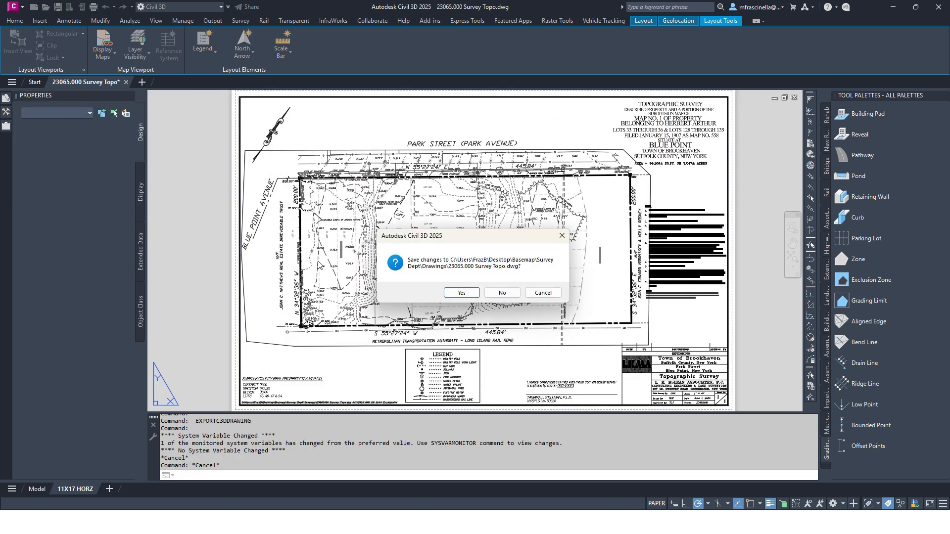
{"action": "left_click", "coordinate": [504, 293]}
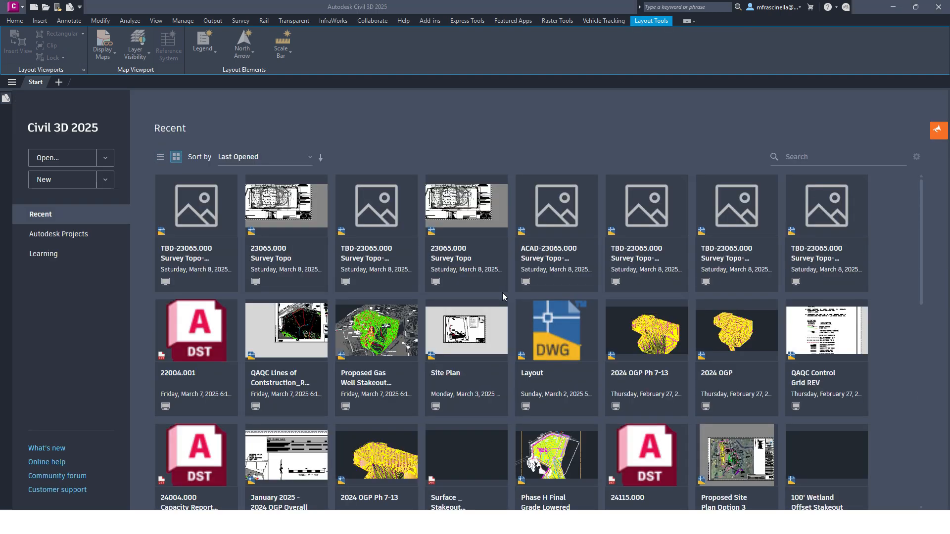
- Open the exported drawing ACAD-23065.000 Survey Topo-Model.dwg from the Desktop folder Basemap\Survey Dept\Drawings
{"action": "key", "text": "super"}
{"action": "left_click", "coordinate": [594, 232]}
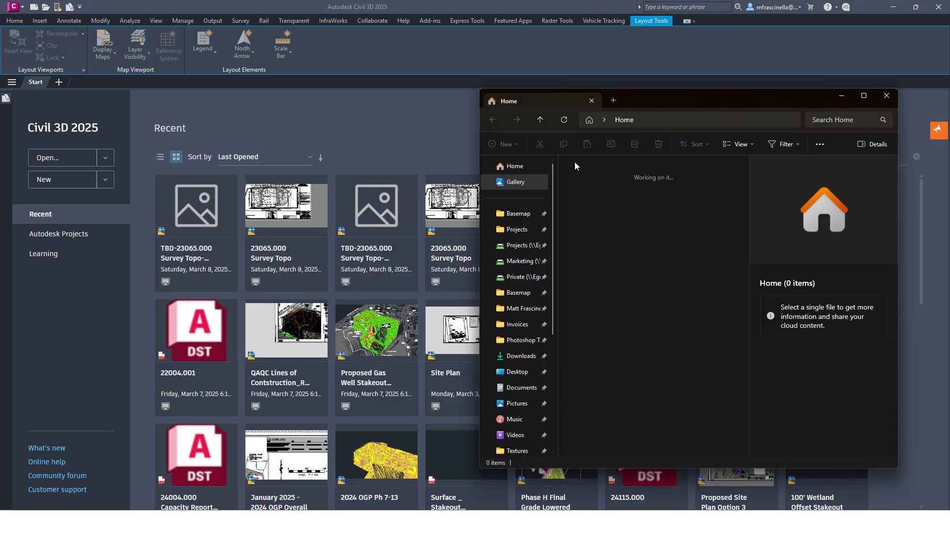
{"action": "left_click", "coordinate": [512, 214]}
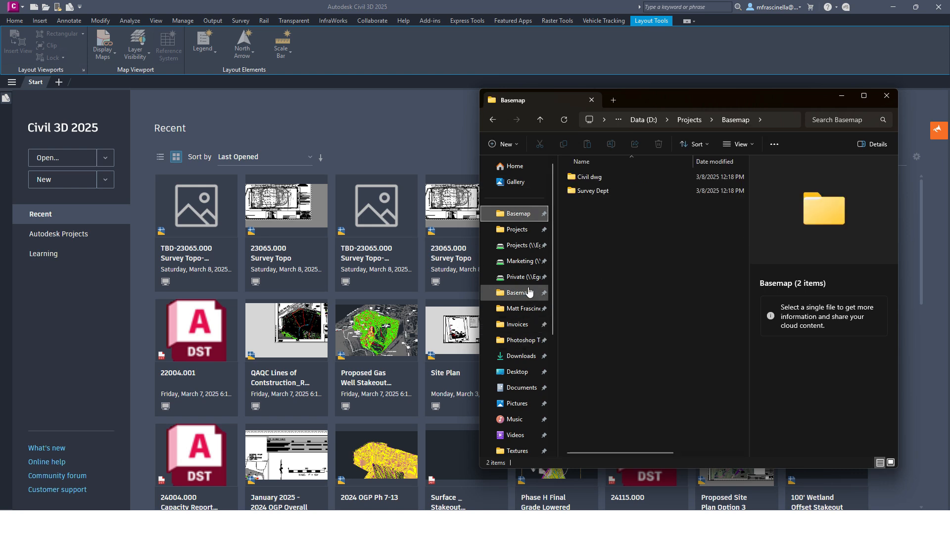
{"action": "left_click", "coordinate": [520, 373]}
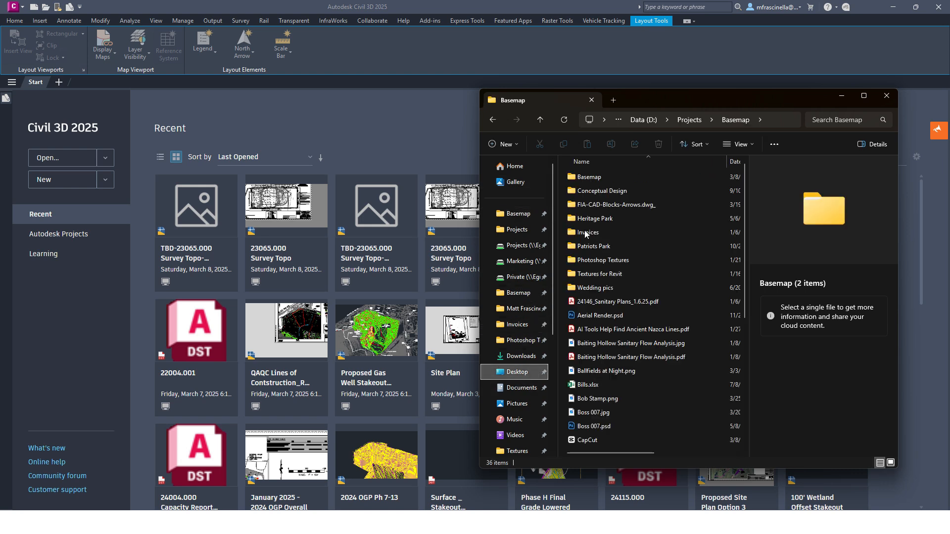
{"action": "double_click", "coordinate": [572, 179]}
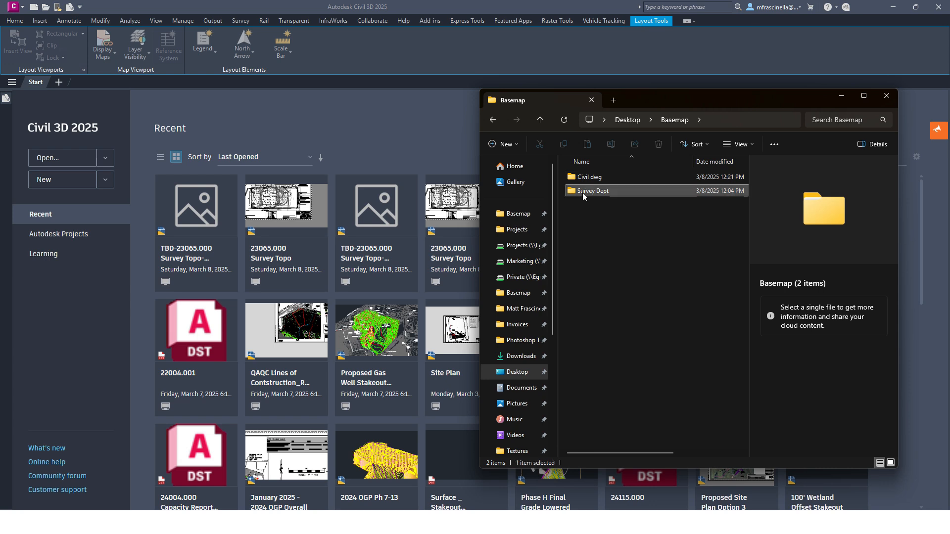
{"action": "double_click", "coordinate": [583, 191]}
{"action": "double_click", "coordinate": [584, 218]}
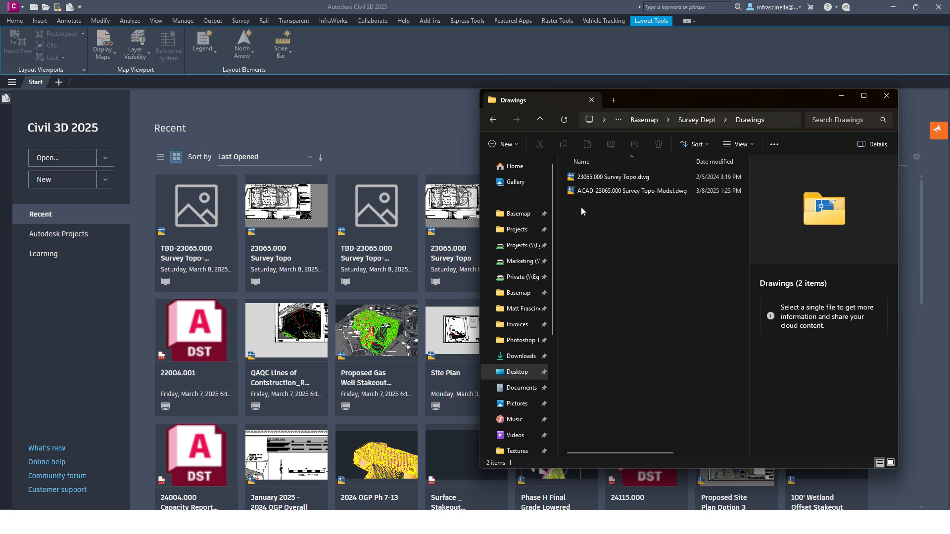
{"action": "double_click", "coordinate": [609, 192]}
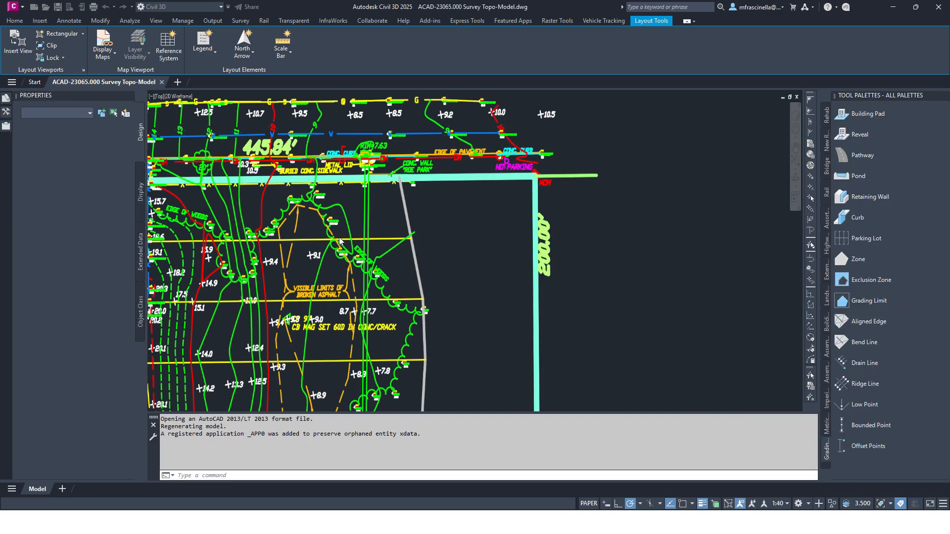
- Delete all spot elevation markers and labels by selecting objects similar to the 19.6 spot elevation in Lot 129
{"action": "scroll", "coordinate": [277, 262], "scroll_direction": "down", "scroll_amount": 4}
{"action": "mouse_move", "coordinate": [277, 262]}
{"action": "middle_mouse_down"}
{"action": "mouse_move", "coordinate": [535, 173]}
{"action": "mouse_move", "coordinate": [540, 188]}
{"action": "mouse_move", "coordinate": [526, 191]}
{"action": "middle_mouse_up"}
{"action": "scroll", "coordinate": [515, 203], "scroll_direction": "down", "scroll_amount": 2}
{"action": "scroll", "coordinate": [509, 208], "scroll_direction": "up", "scroll_amount": 2}
{"action": "scroll", "coordinate": [508, 208], "scroll_direction": "up", "scroll_amount": 3}
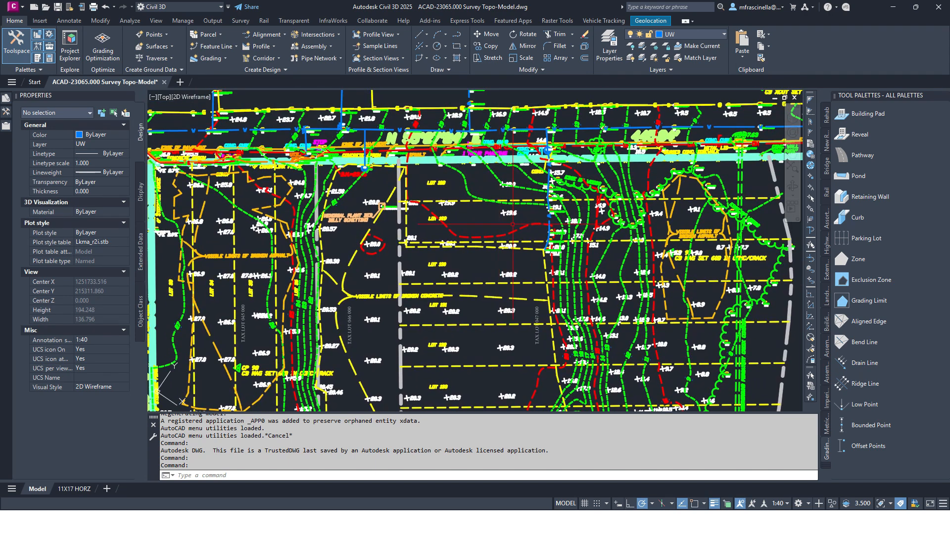
{"action": "scroll", "coordinate": [522, 217], "scroll_direction": "up", "scroll_amount": 3}
{"action": "scroll", "coordinate": [528, 221], "scroll_direction": "up", "scroll_amount": 3}
{"action": "left_click", "coordinate": [528, 221]}
{"action": "left_click", "coordinate": [484, 207]}
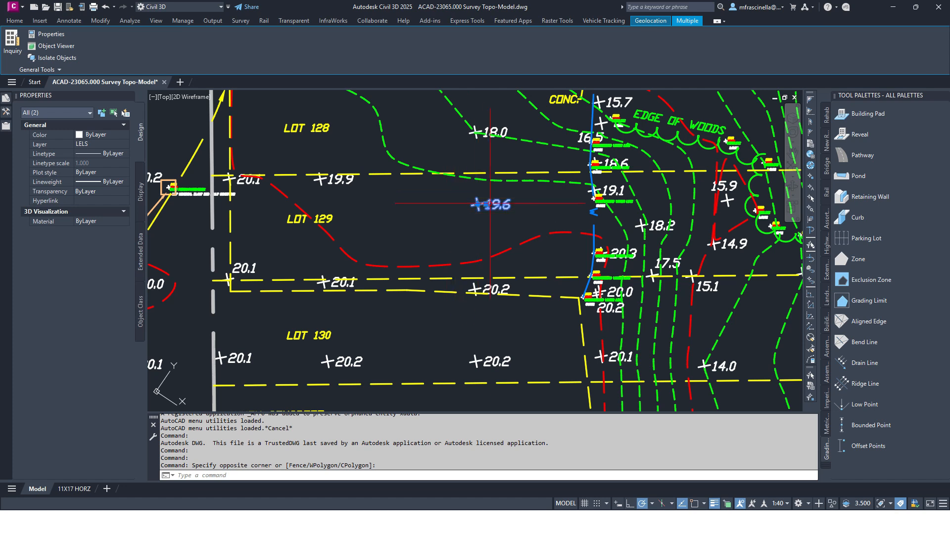
{"action": "right_click", "coordinate": [432, 193]}
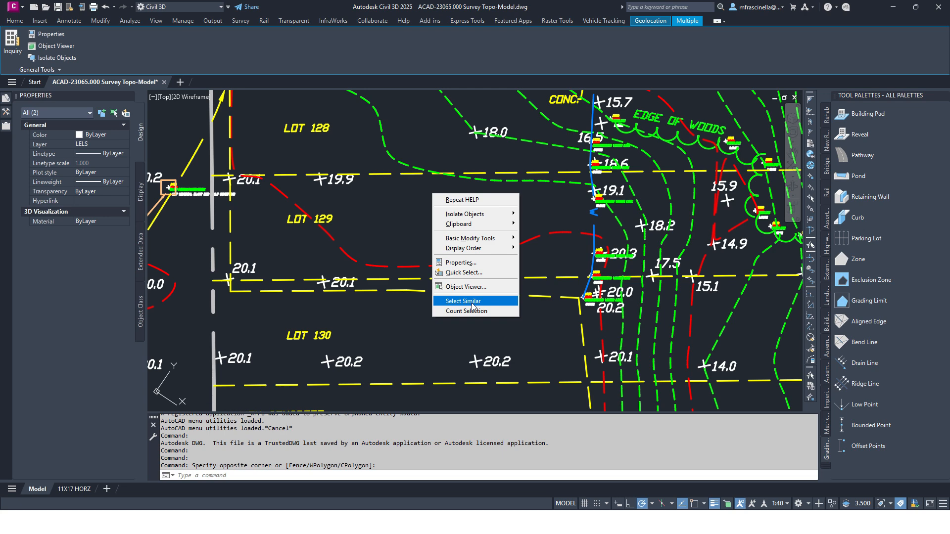
{"action": "left_click", "coordinate": [463, 302]}
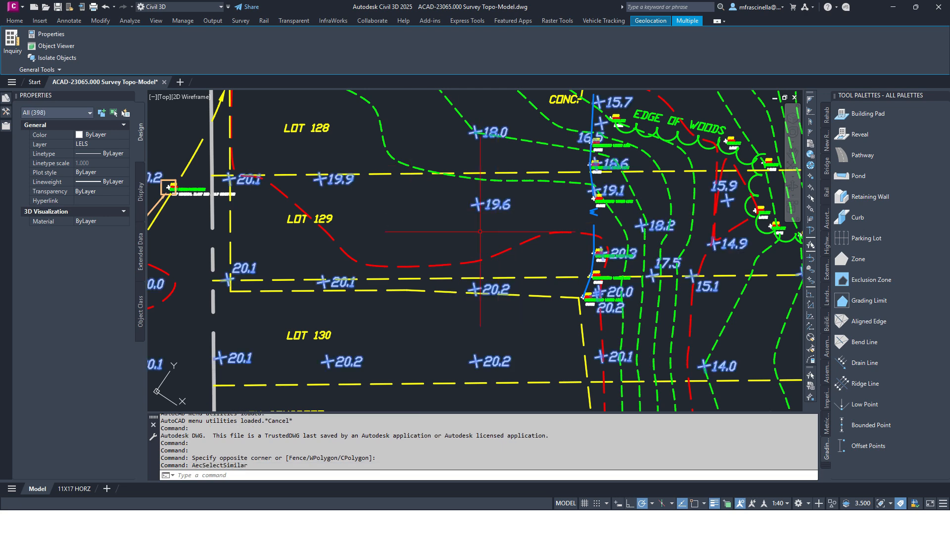
{"action": "key", "text": "Delete"}
- Delete all contour lines and their elevation labels by selecting objects similar to the contours beside Lots 131 to 133
{"action": "left_click", "coordinate": [570, 220]}
{"action": "left_click", "coordinate": [547, 244]}
{"action": "middle_click_drag", "start_coordinate": [709, 336], "coordinate": [610, 180]}
{"action": "middle_click_drag", "start_coordinate": [614, 402], "coordinate": [583, 277]}
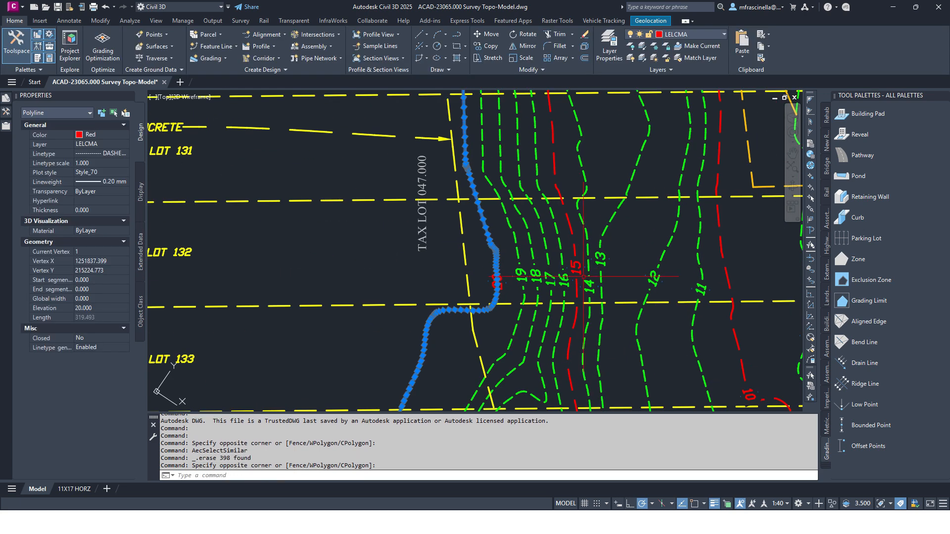
{"action": "left_click", "coordinate": [616, 283]}
{"action": "left_click", "coordinate": [528, 248]}
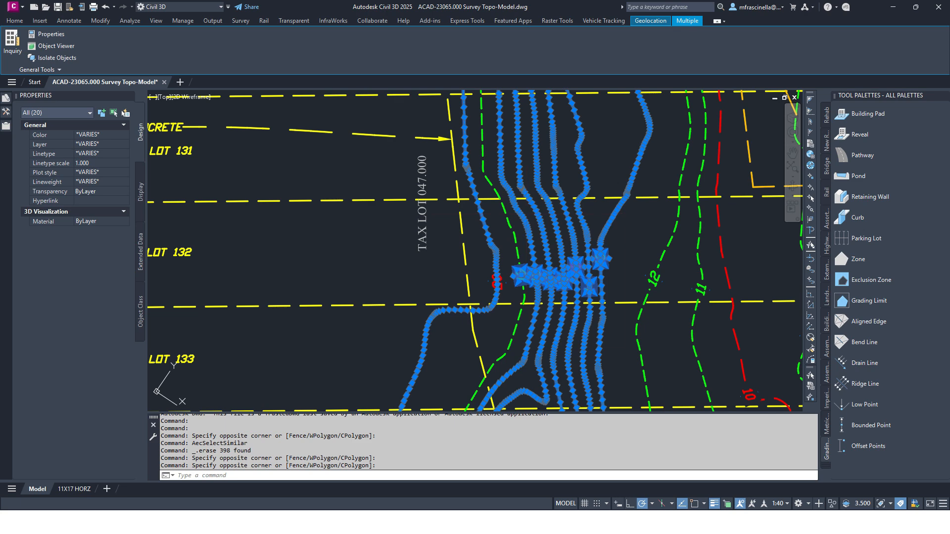
{"action": "right_click", "coordinate": [537, 213]}
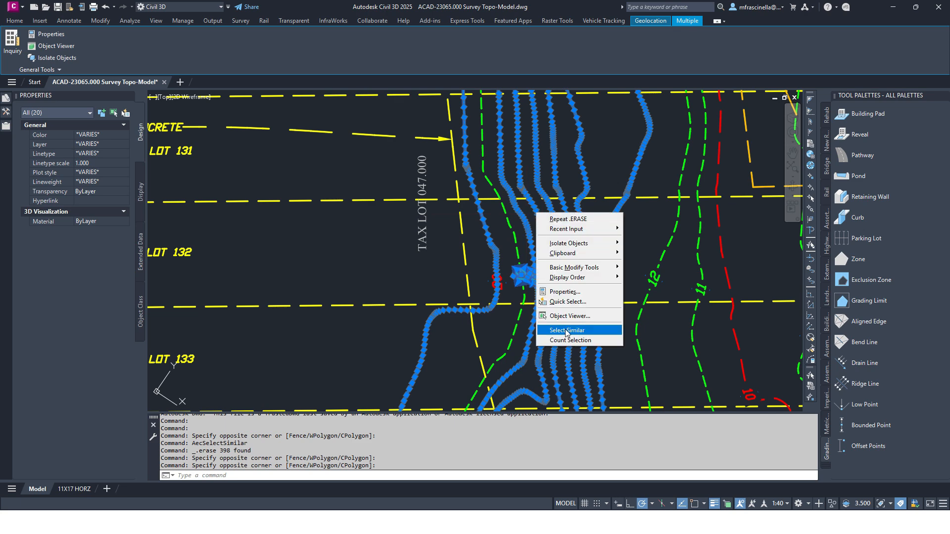
{"action": "left_click", "coordinate": [567, 330]}
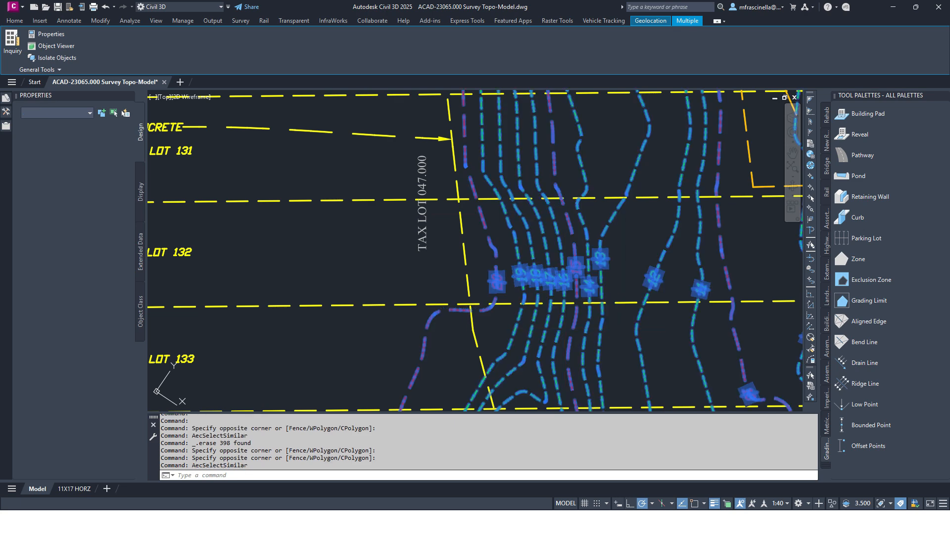
{"action": "key", "text": "Delete"}
- Examine the survey point markers and their labels along the underground gas, water and curb lines above Lot 128
{"action": "scroll", "coordinate": [529, 148], "scroll_direction": "down", "scroll_amount": 6}
{"action": "mouse_move", "coordinate": [529, 148]}
{"action": "middle_mouse_down"}
{"action": "mouse_move", "coordinate": [242, 131]}
{"action": "mouse_move", "coordinate": [464, 272]}
{"action": "middle_mouse_up"}
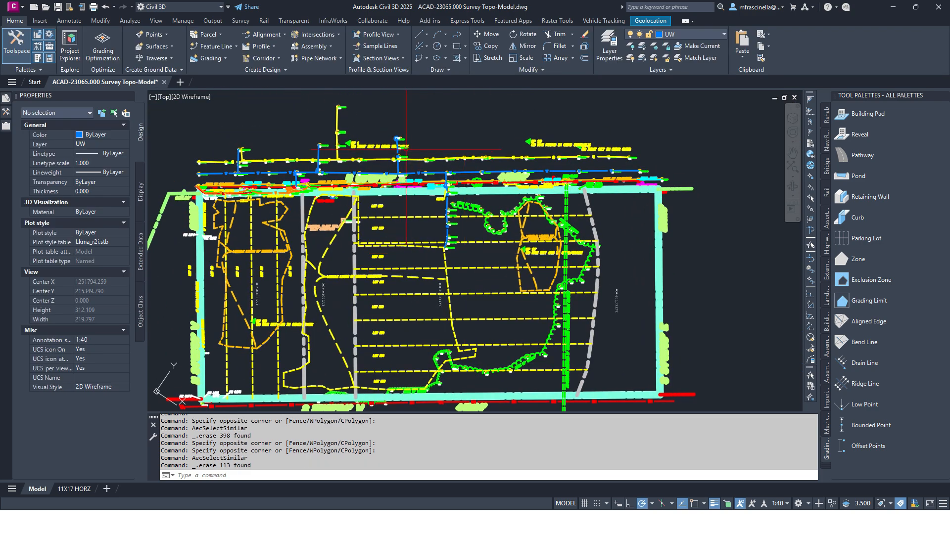
{"action": "scroll", "coordinate": [425, 162], "scroll_direction": "up", "scroll_amount": 4}
{"action": "scroll", "coordinate": [425, 163], "scroll_direction": "up", "scroll_amount": 8}
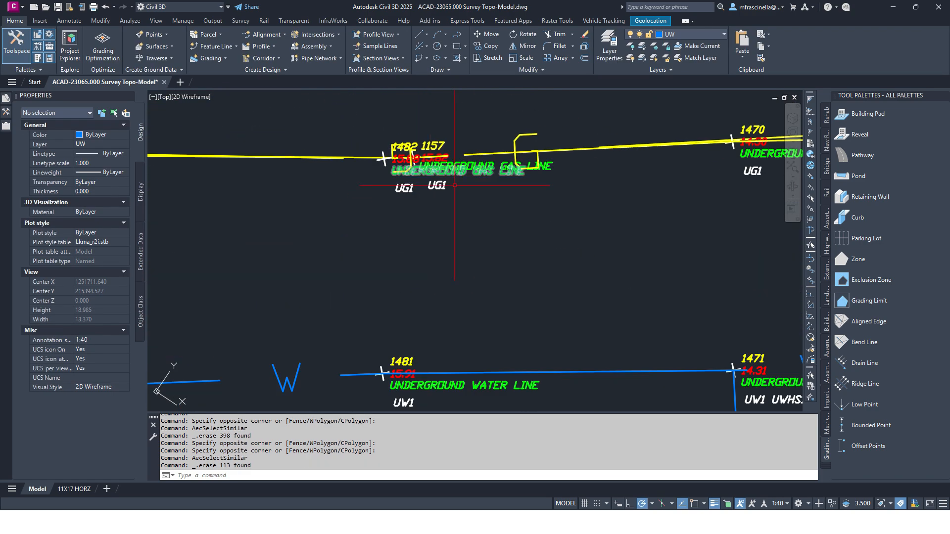
{"action": "middle_click_drag", "start_coordinate": [751, 176], "coordinate": [534, 180]}
{"action": "scroll", "coordinate": [636, 166], "scroll_direction": "down", "scroll_amount": 2}
{"action": "middle_click_drag", "start_coordinate": [637, 166], "coordinate": [486, 133]}
{"action": "middle_click_drag", "start_coordinate": [358, 253], "coordinate": [544, 152]}
{"action": "middle_click_drag", "start_coordinate": [262, 236], "coordinate": [435, 220]}
{"action": "middle_click_drag", "start_coordinate": [366, 327], "coordinate": [435, 291]}
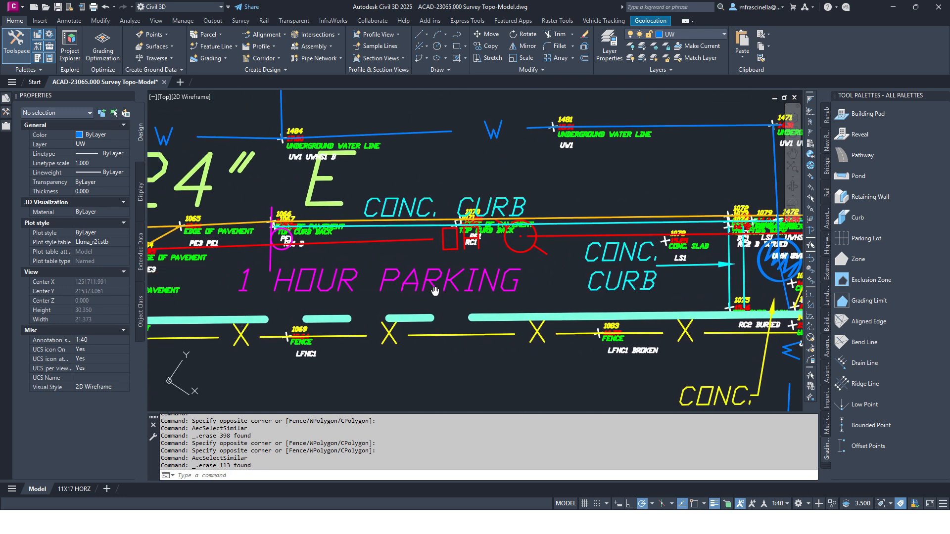
{"action": "scroll", "coordinate": [434, 290], "scroll_direction": "down", "scroll_amount": 2}
{"action": "middle_click_drag", "start_coordinate": [413, 367], "coordinate": [450, 257]}
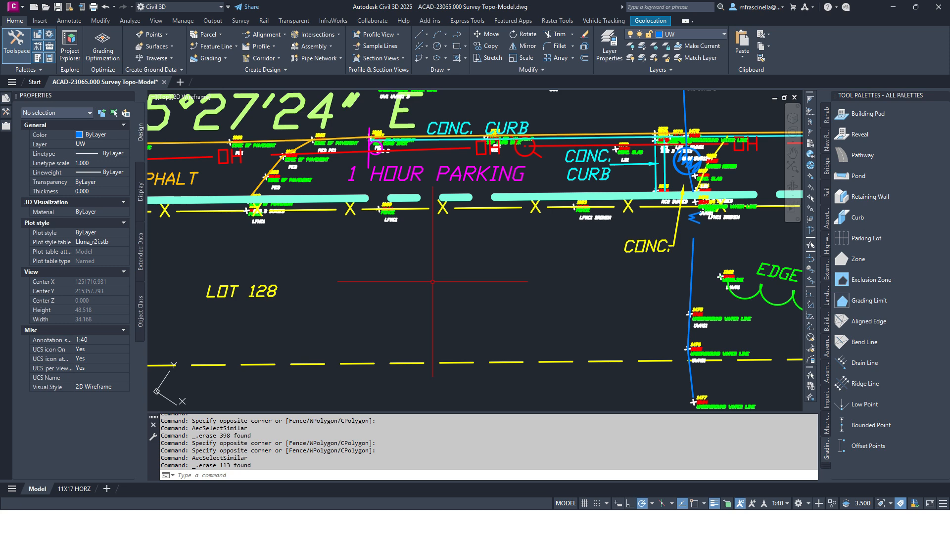
- Delete the survey point layers P-BLDG through P-WTR by name with LAYDEL, including their objects in referenced blocks
{"action": "type", "text": "LAYDEL"}
{"action": "key", "text": "Return"}
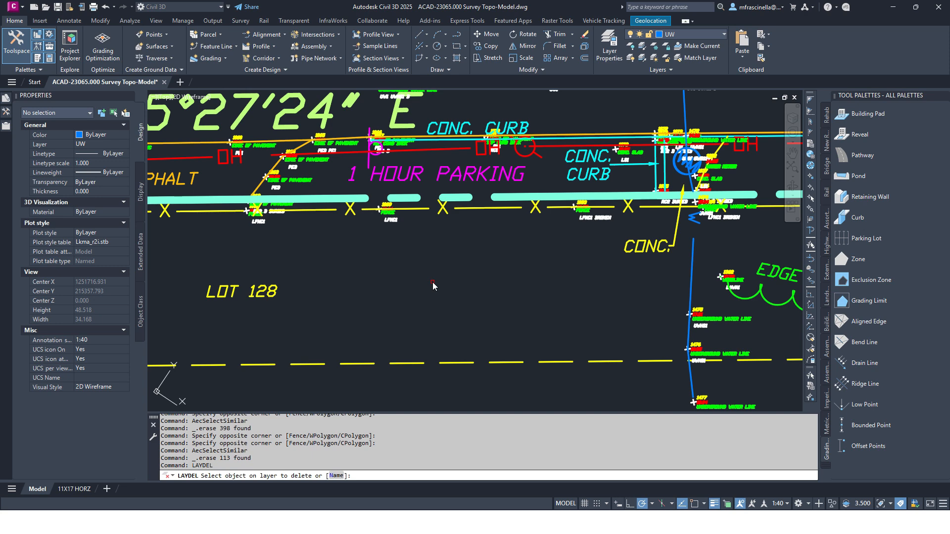
{"action": "left_click", "coordinate": [335, 475]}
{"action": "scroll", "coordinate": [451, 255], "scroll_direction": "down", "scroll_amount": 10}
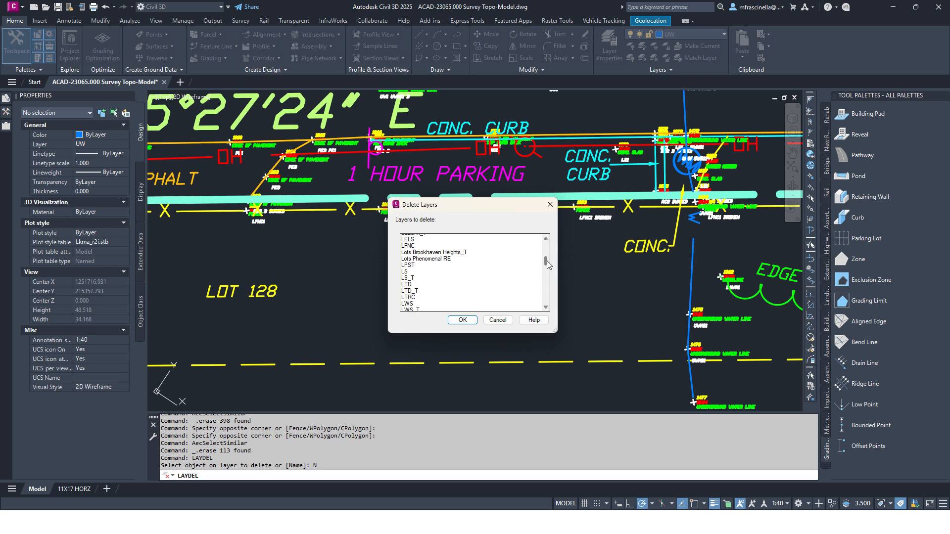
{"action": "scroll", "coordinate": [547, 266], "scroll_direction": "down", "scroll_amount": 5}
{"action": "left_click", "coordinate": [417, 251]}
{"action": "left_click", "coordinate": [415, 245]}
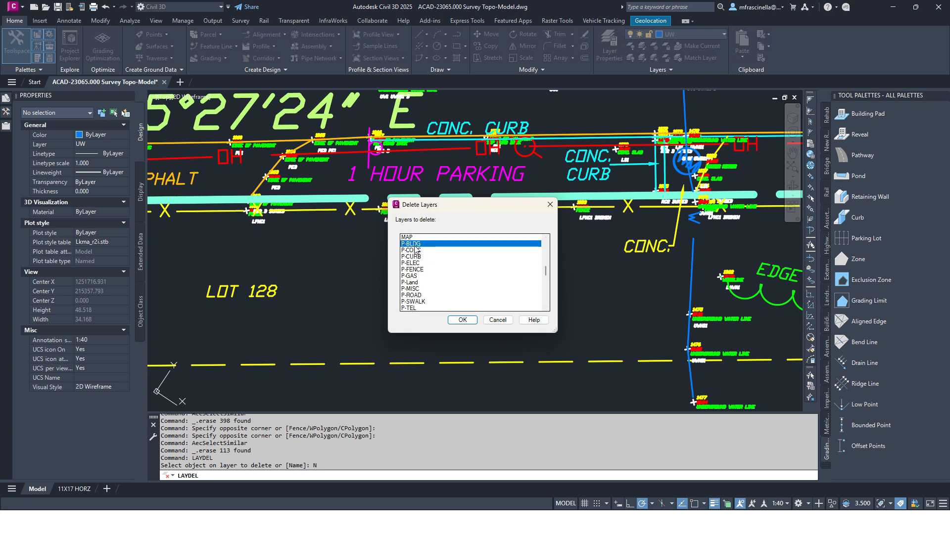
{"action": "scroll", "coordinate": [416, 303], "scroll_direction": "down", "scroll_amount": 1}
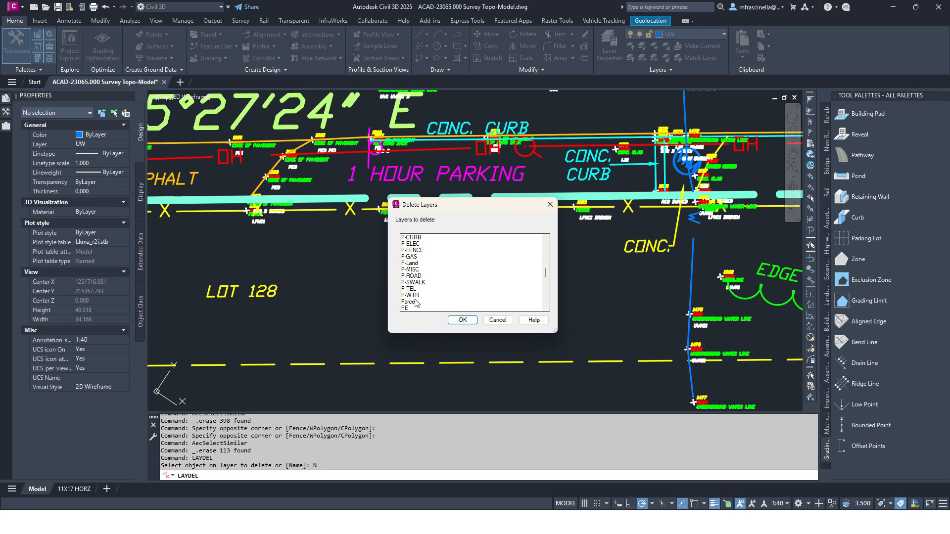
{"action": "left_click", "coordinate": [416, 296], "text": "shift"}
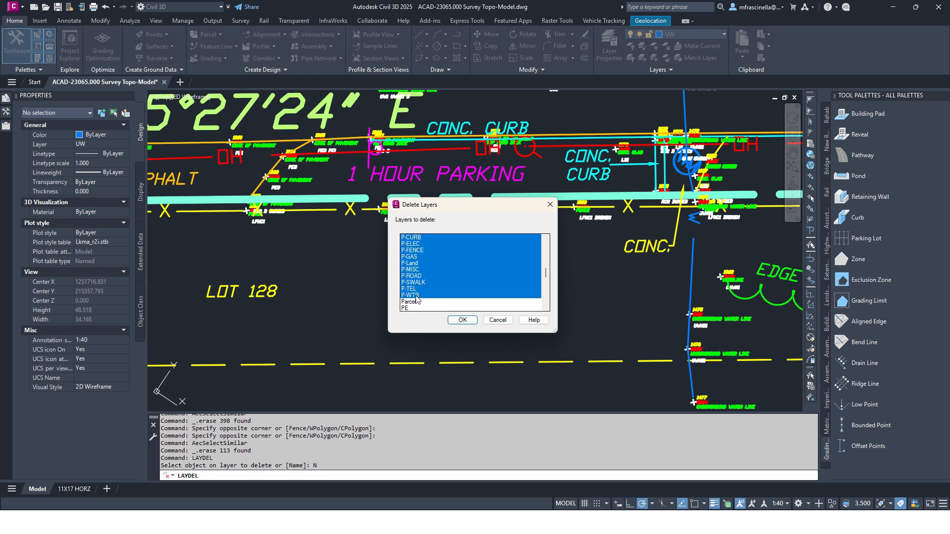
{"action": "scroll", "coordinate": [420, 277], "scroll_direction": "up", "scroll_amount": 3}
{"action": "scroll", "coordinate": [423, 260], "scroll_direction": "down", "scroll_amount": 2}
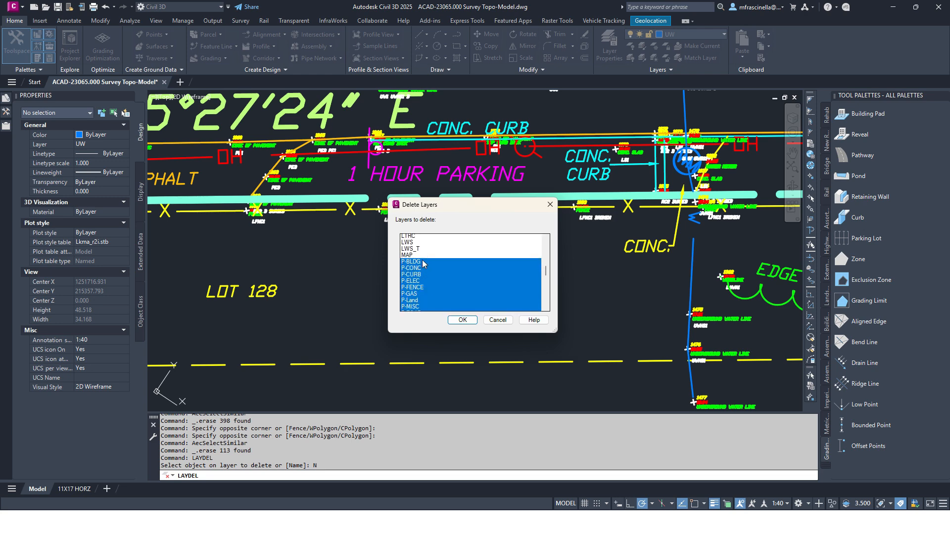
{"action": "left_click", "coordinate": [461, 321]}
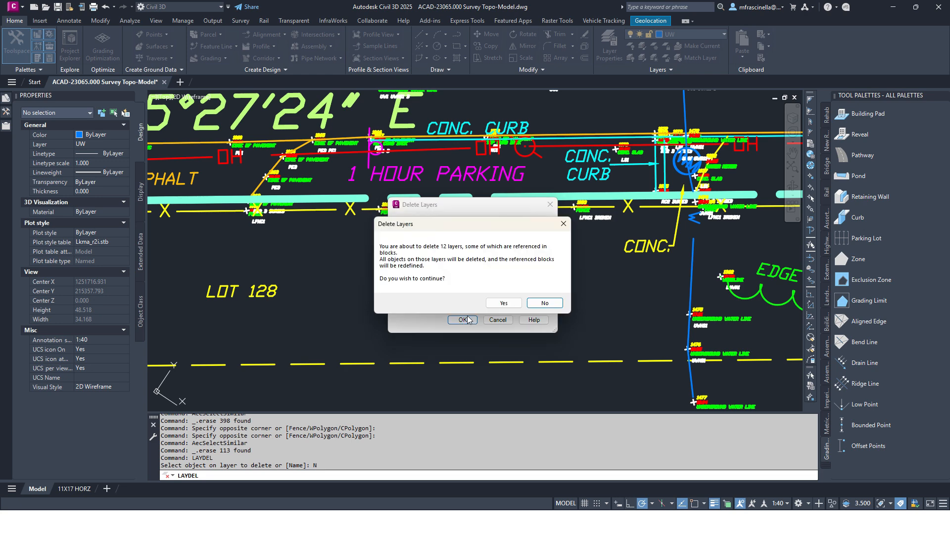
{"action": "left_click", "coordinate": [506, 304]}
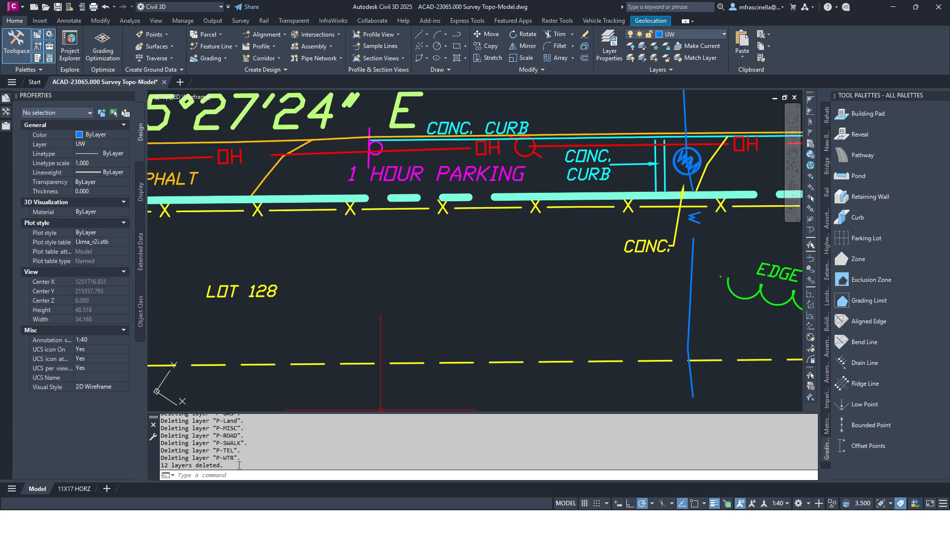
- Inspect the linework and utility symbols across the whole site and around Lots 128 to 131
{"action": "scroll", "coordinate": [342, 334], "scroll_direction": "down", "scroll_amount": 4}
{"action": "mouse_move", "coordinate": [416, 320]}
{"action": "middle_mouse_down"}
{"action": "mouse_move", "coordinate": [466, 219]}
{"action": "mouse_move", "coordinate": [466, 201]}
{"action": "mouse_move", "coordinate": [499, 230]}
{"action": "middle_mouse_up"}
{"action": "scroll", "coordinate": [466, 200], "scroll_direction": "down", "scroll_amount": 2}
{"action": "scroll", "coordinate": [457, 233], "scroll_direction": "down", "scroll_amount": 4}
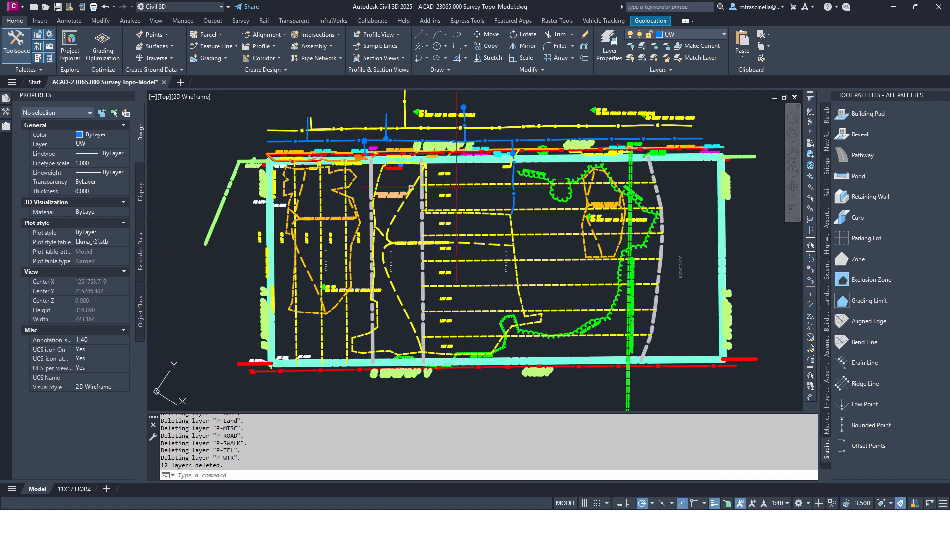
{"action": "middle_click_drag", "start_coordinate": [500, 137], "coordinate": [476, 191]}
{"action": "scroll", "coordinate": [452, 156], "scroll_direction": "up", "scroll_amount": 3}
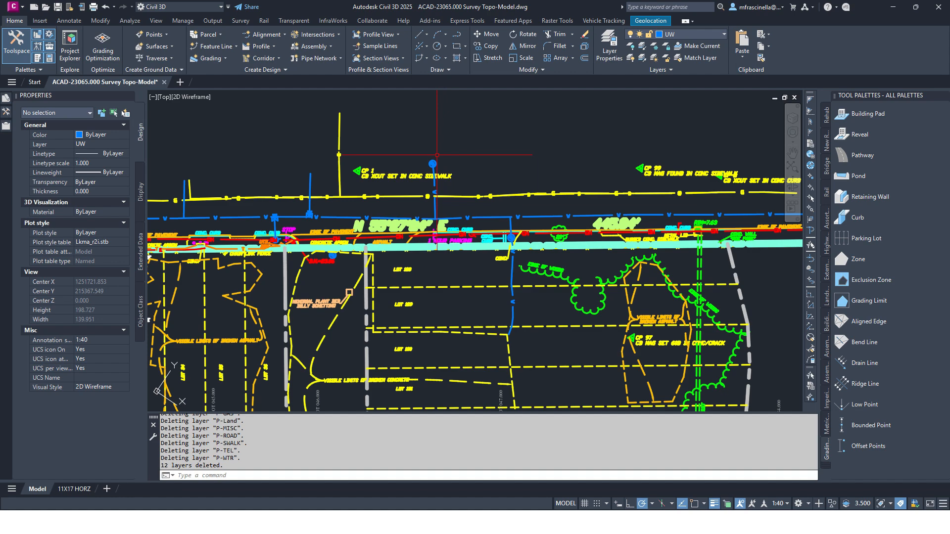
{"action": "middle_click_drag", "start_coordinate": [454, 261], "coordinate": [464, 181]}
{"action": "mouse_move", "coordinate": [444, 99]}
{"action": "middle_mouse_down"}
{"action": "mouse_move", "coordinate": [440, 195]}
{"action": "mouse_move", "coordinate": [440, 168]}
{"action": "middle_mouse_up"}
{"action": "scroll", "coordinate": [441, 167], "scroll_direction": "up", "scroll_amount": 2}
{"action": "scroll", "coordinate": [456, 200], "scroll_direction": "down", "scroll_amount": 2}
{"action": "mouse_move", "coordinate": [460, 318]}
{"action": "middle_mouse_down"}
{"action": "mouse_move", "coordinate": [456, 200]}
{"action": "mouse_move", "coordinate": [451, 215]}
{"action": "middle_mouse_up"}
{"action": "scroll", "coordinate": [451, 216], "scroll_direction": "up", "scroll_amount": 2}
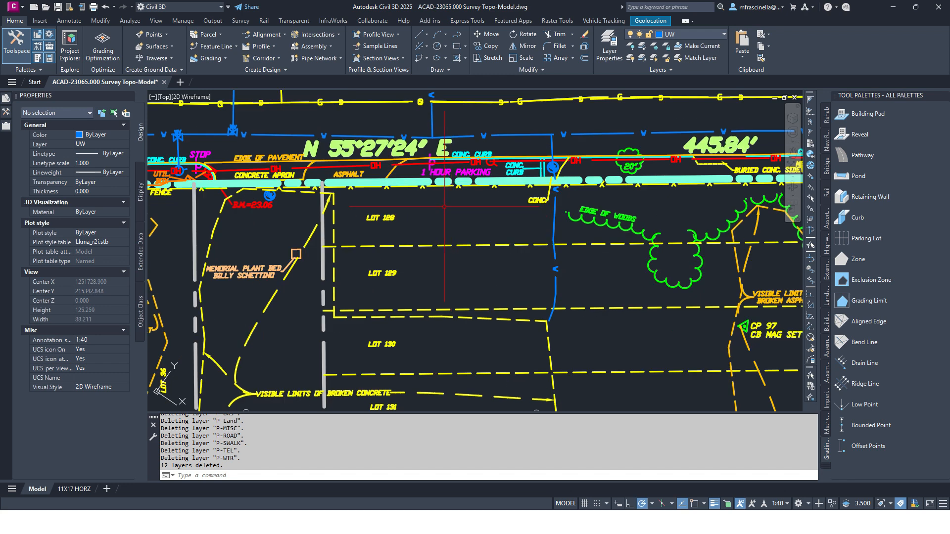
- Try to BURST every block reference in the entire drawing, collected with Quick Select using the Select All operator
{"action": "right_click", "coordinate": [444, 206]}
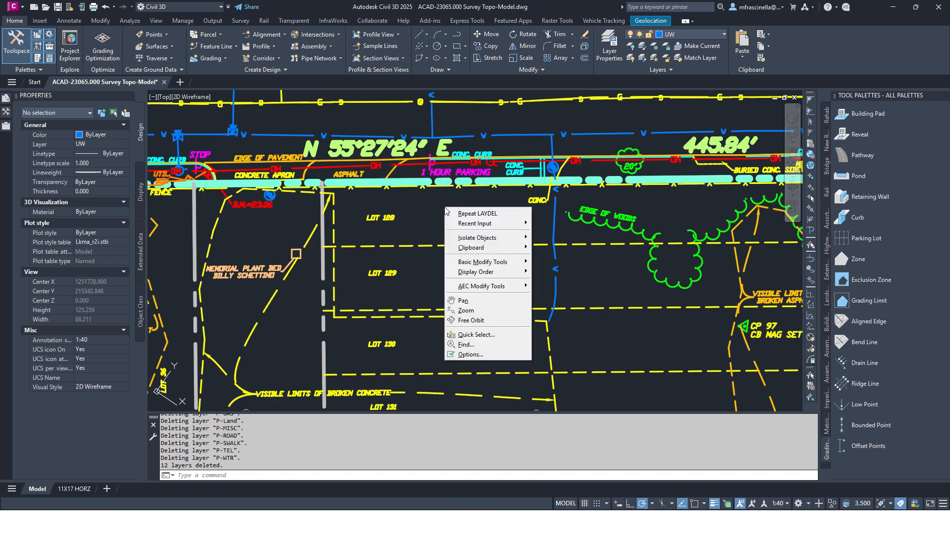
{"action": "left_click", "coordinate": [488, 336]}
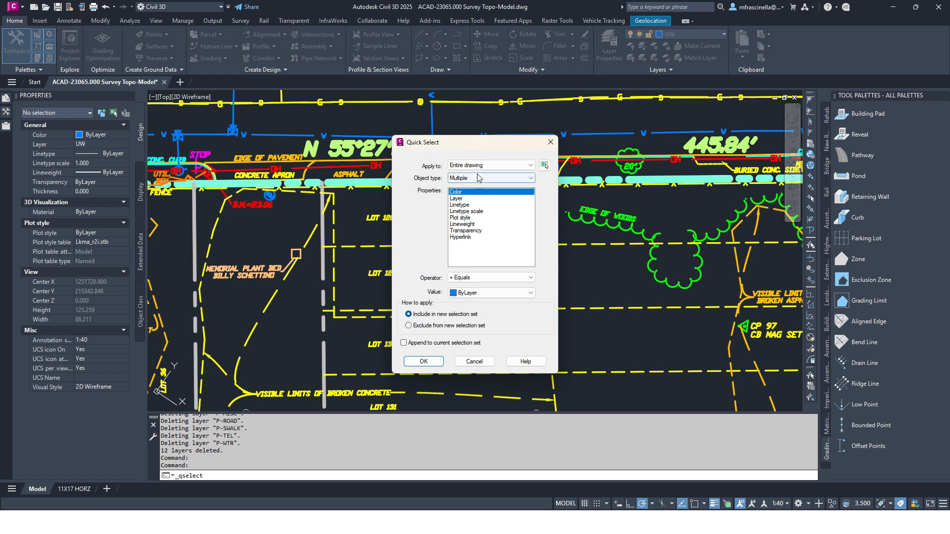
{"action": "left_click", "coordinate": [478, 179]}
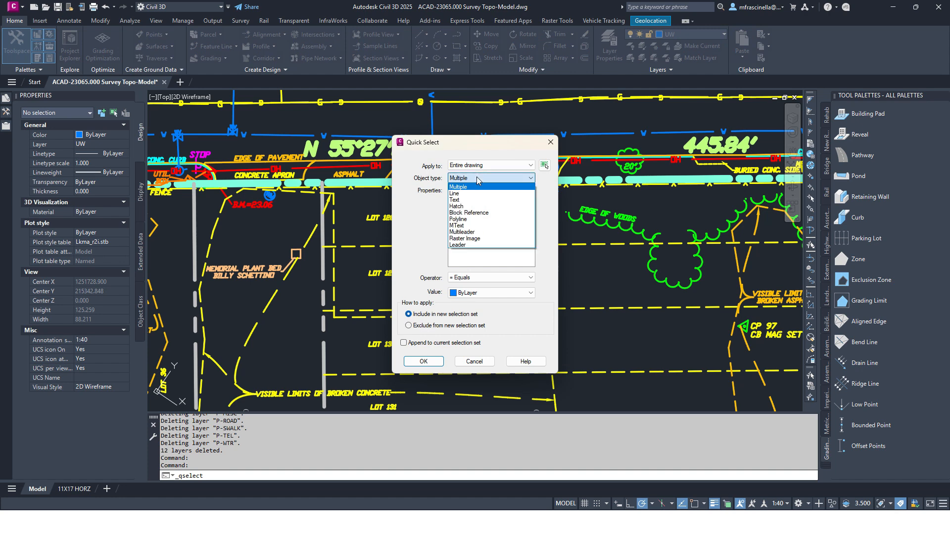
{"action": "left_click", "coordinate": [473, 213]}
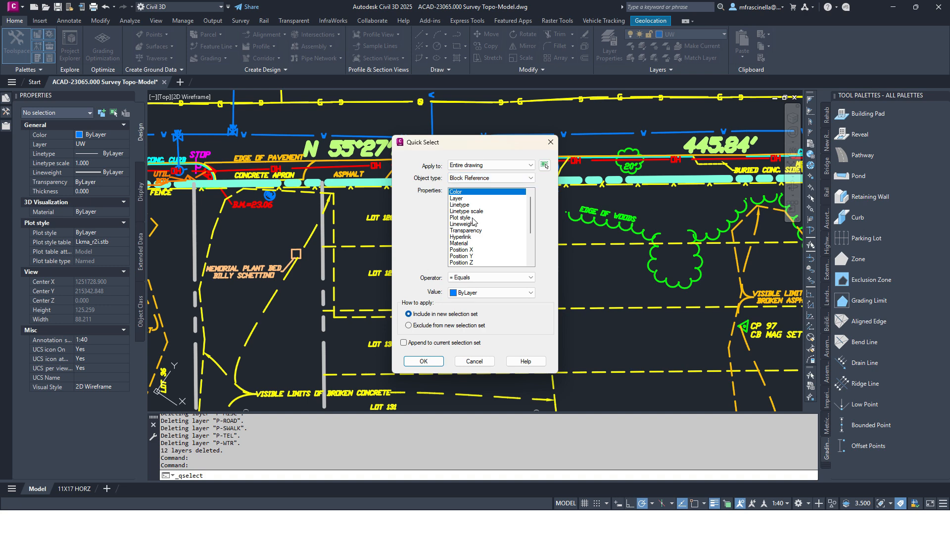
{"action": "left_click", "coordinate": [466, 278]}
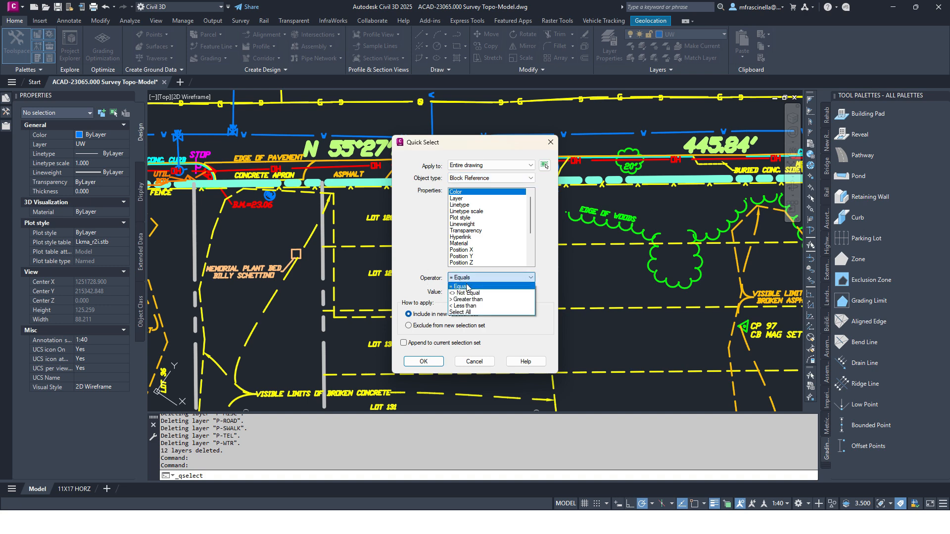
{"action": "left_click", "coordinate": [468, 312]}
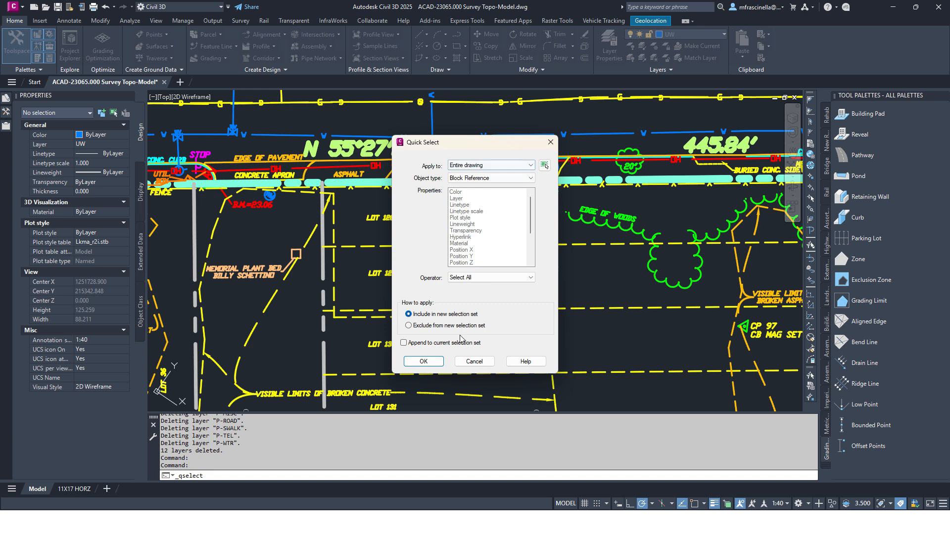
{"action": "left_click", "coordinate": [424, 362]}
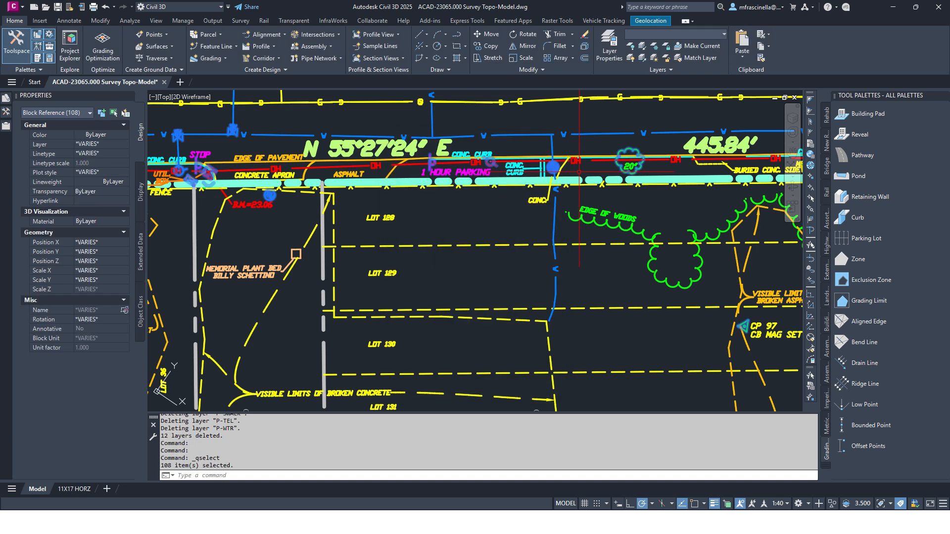
{"action": "scroll", "coordinate": [648, 150], "scroll_direction": "up", "scroll_amount": 2}
{"action": "scroll", "coordinate": [313, 188], "scroll_direction": "down", "scroll_amount": 4}
{"action": "mouse_move", "coordinate": [393, 181]}
{"action": "middle_mouse_down"}
{"action": "mouse_move", "coordinate": [491, 174]}
{"action": "mouse_move", "coordinate": [677, 188]}
{"action": "mouse_move", "coordinate": [597, 176]}
{"action": "mouse_move", "coordinate": [395, 281]}
{"action": "middle_mouse_up"}
{"action": "mouse_move", "coordinate": [643, 222]}
{"action": "middle_mouse_down"}
{"action": "mouse_move", "coordinate": [559, 216]}
{"action": "mouse_move", "coordinate": [501, 165]}
{"action": "middle_mouse_up"}
{"action": "middle_click_drag", "start_coordinate": [596, 259], "coordinate": [550, 180]}
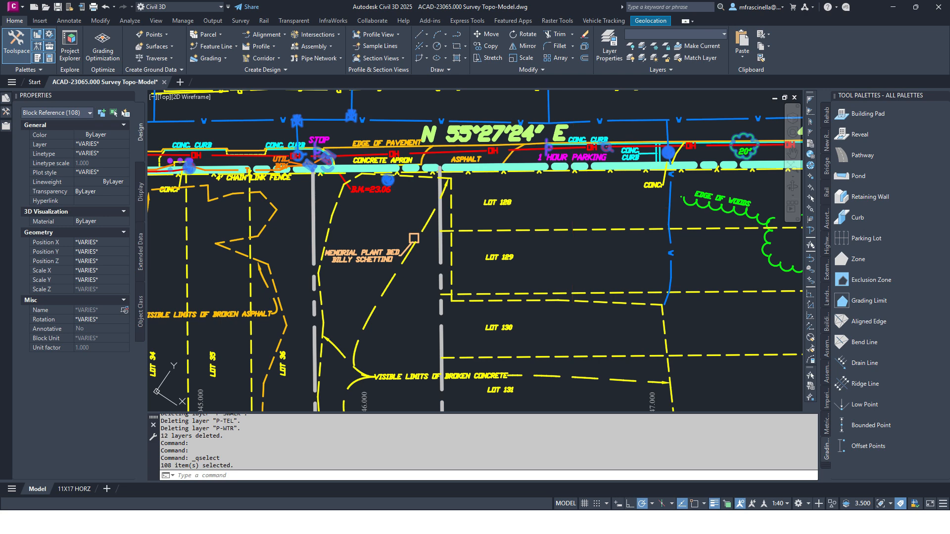
{"action": "type", "text": "BURST"}
{"action": "key", "text": "Return"}
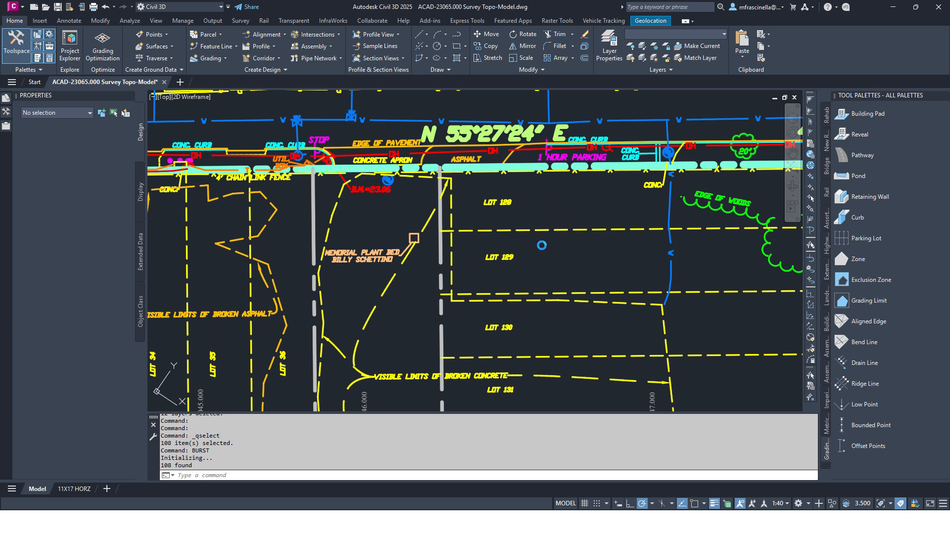
- Quit Civil 3D, saving the changes to ACAD-23065.000 Survey Topo-Model.dwg, and relaunch the program
{"action": "left_click", "coordinate": [938, 7]}
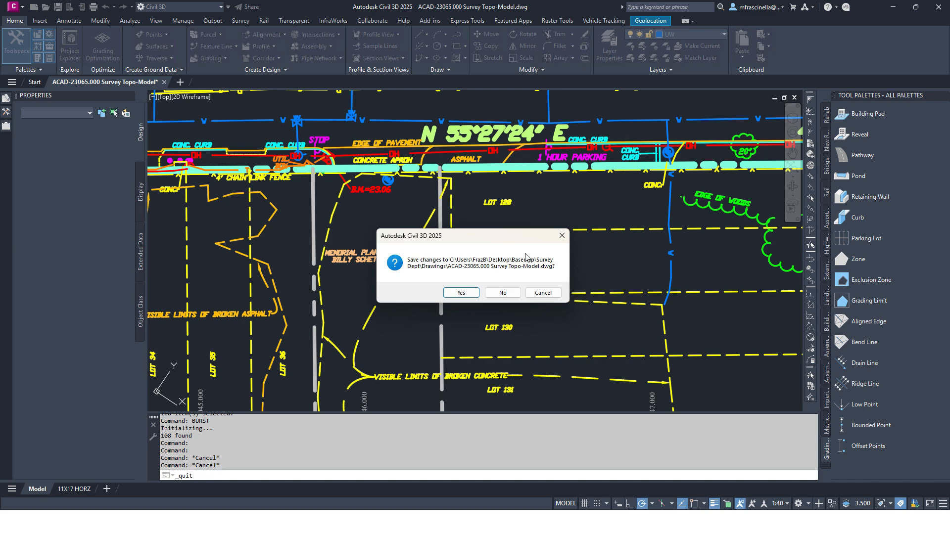
{"action": "left_click", "coordinate": [461, 293]}
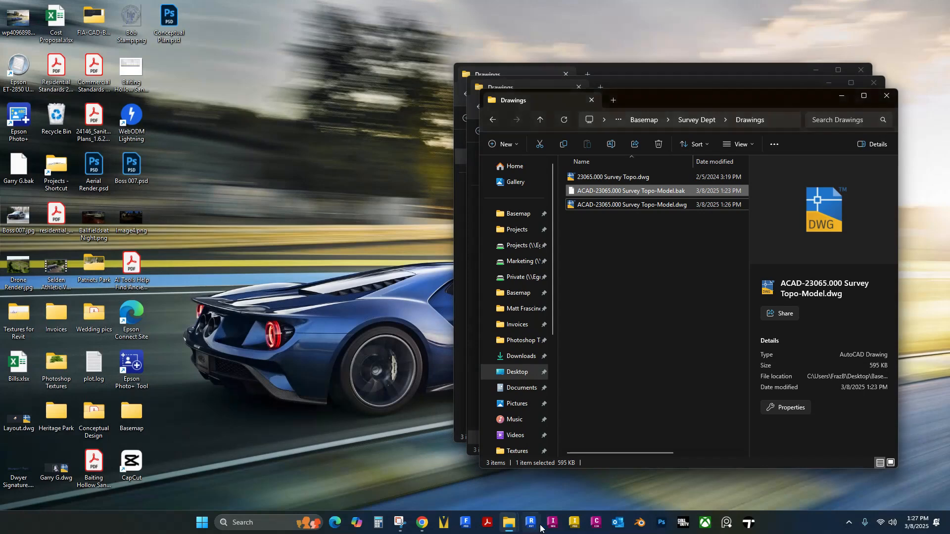
{"action": "left_click", "coordinate": [596, 523]}
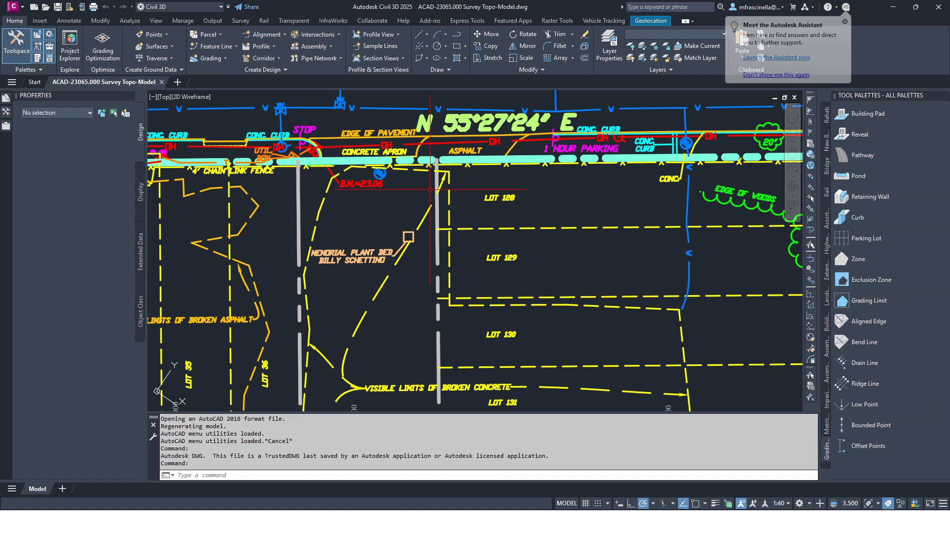
- BURST every block reference in the entire drawing, collected with Quick Select using the Select All operator
{"action": "right_click", "coordinate": [479, 175]}
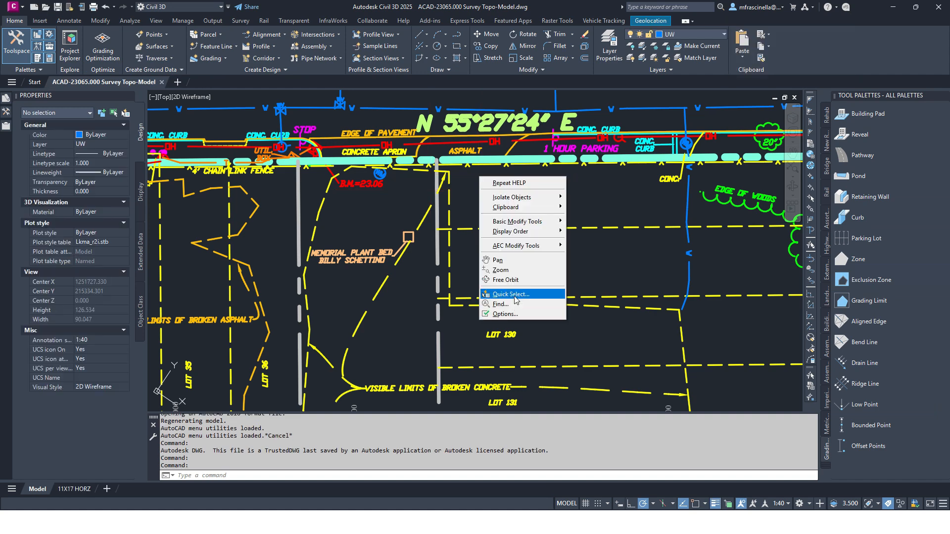
{"action": "left_click", "coordinate": [511, 294]}
{"action": "left_click", "coordinate": [474, 178]}
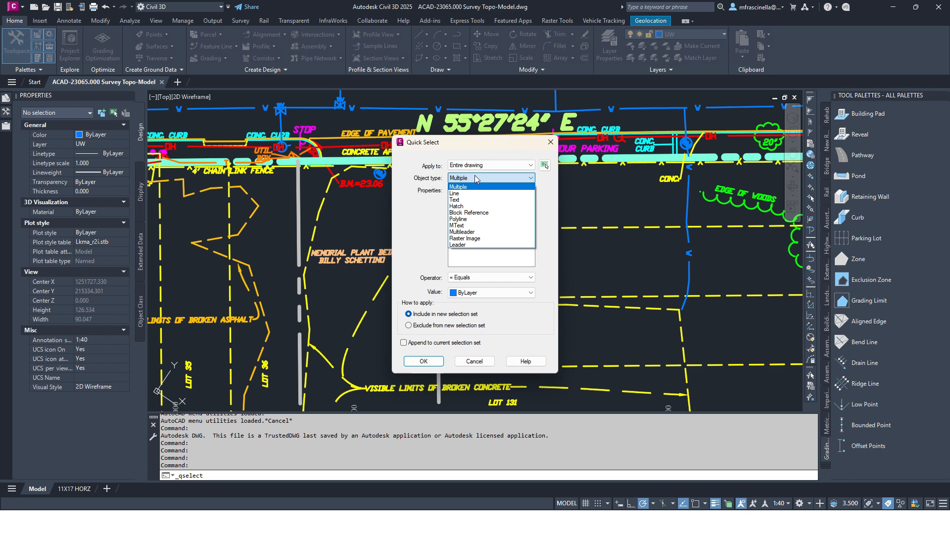
{"action": "left_click", "coordinate": [469, 213]}
{"action": "left_click", "coordinate": [467, 278]}
{"action": "left_click", "coordinate": [460, 301]}
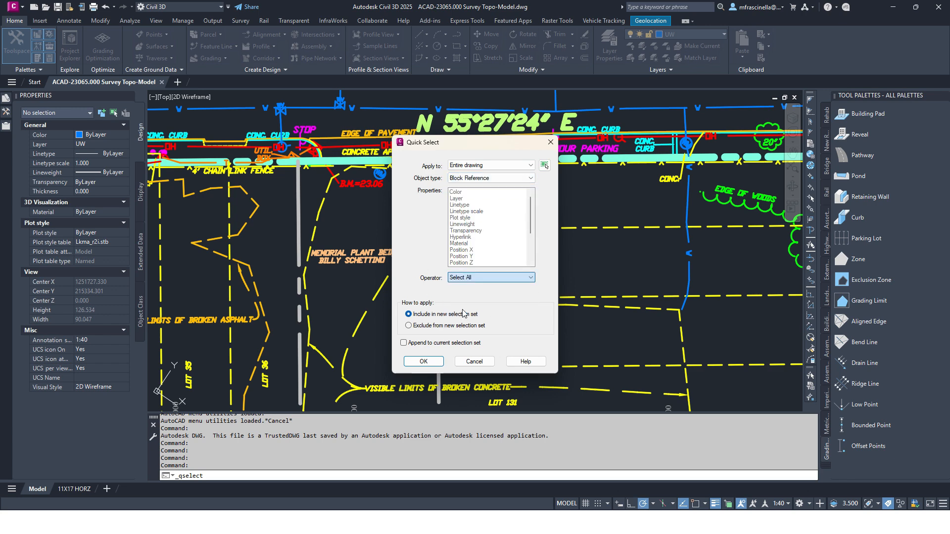
{"action": "left_click", "coordinate": [423, 362]}
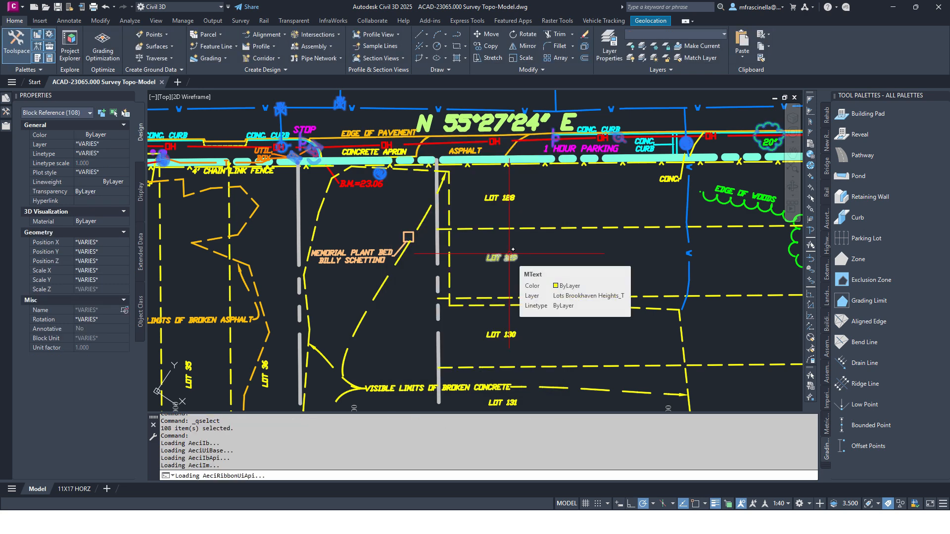
{"action": "type", "text": "BURST"}
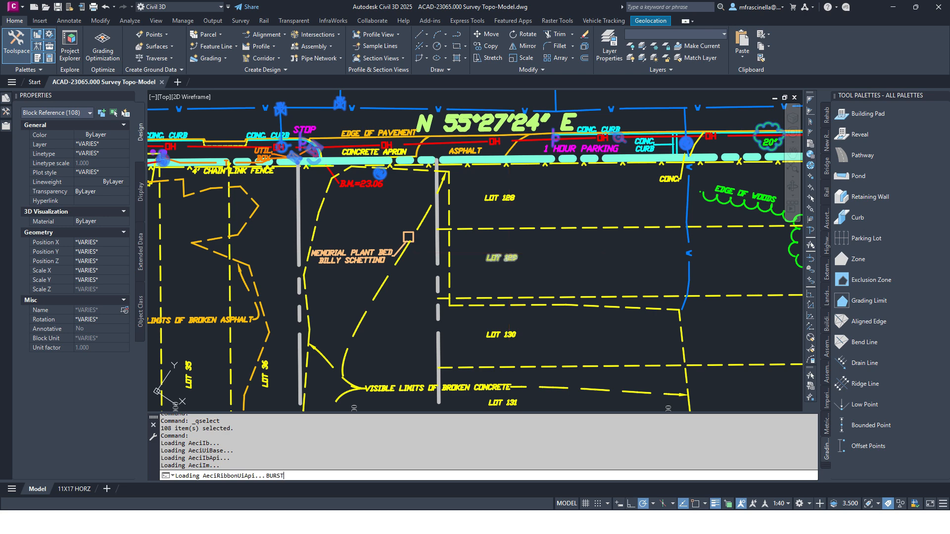
{"action": "key", "text": "Return"}
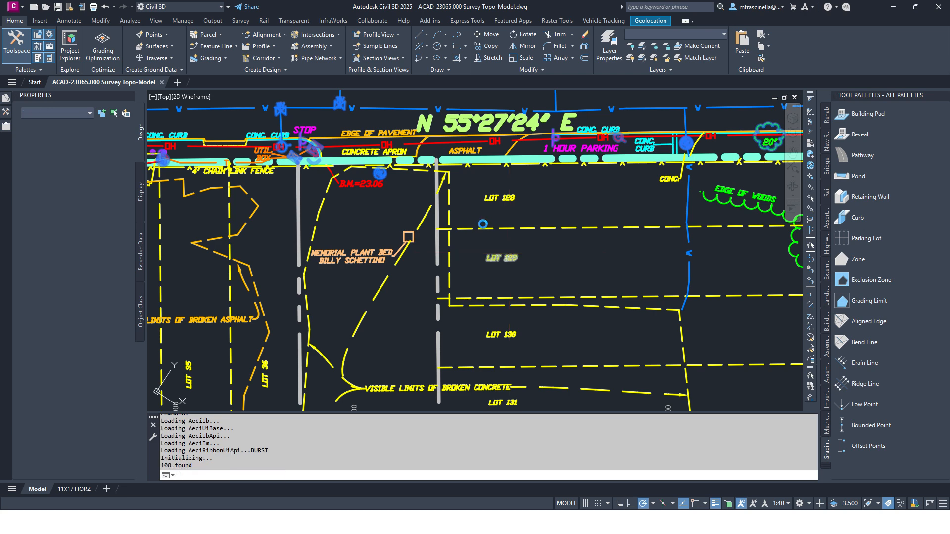
{"action": "left_click", "coordinate": [489, 212]}
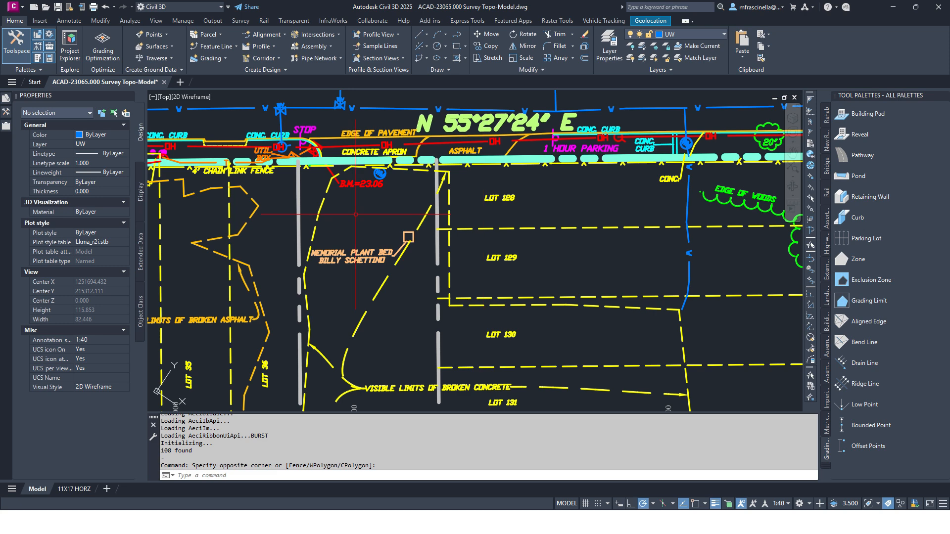
{"action": "key", "text": "Escape"}
- Inspect the burst utility symbols and linework along the road frontage above Lot 128
{"action": "scroll", "coordinate": [414, 173], "scroll_direction": "up", "scroll_amount": 2}
{"action": "left_click", "coordinate": [414, 173]}
{"action": "scroll", "coordinate": [416, 171], "scroll_direction": "up", "scroll_amount": 3}
{"action": "mouse_move", "coordinate": [401, 173]}
{"action": "middle_mouse_down"}
{"action": "mouse_move", "coordinate": [399, 182]}
{"action": "mouse_move", "coordinate": [413, 178]}
{"action": "mouse_move", "coordinate": [309, 218]}
{"action": "mouse_move", "coordinate": [169, 244]}
{"action": "mouse_move", "coordinate": [634, 168]}
{"action": "mouse_move", "coordinate": [197, 343]}
{"action": "middle_mouse_up"}
{"action": "key", "text": "Escape"}
{"action": "left_click", "coordinate": [431, 176]}
{"action": "left_click", "coordinate": [410, 177]}
{"action": "scroll", "coordinate": [400, 184], "scroll_direction": "down", "scroll_amount": 4}
{"action": "scroll", "coordinate": [405, 188], "scroll_direction": "down", "scroll_amount": 2}
{"action": "key", "text": "Escape"}
{"action": "scroll", "coordinate": [634, 167], "scroll_direction": "up", "scroll_amount": 2}
{"action": "left_click", "coordinate": [596, 185]}
{"action": "left_click", "coordinate": [635, 147]}
{"action": "scroll", "coordinate": [197, 343], "scroll_direction": "down", "scroll_amount": 2}
{"action": "key", "text": "Escape"}
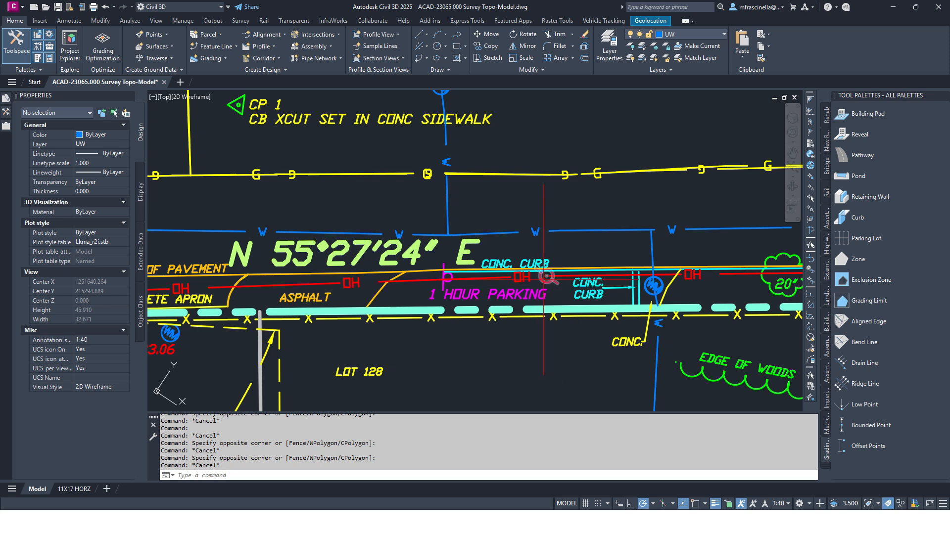
- Check the object type of the utility pole symbol beside the 1 HOUR PARKING label
{"action": "left_click", "coordinate": [540, 280]}
{"action": "mouse_move", "coordinate": [540, 280]}
{"action": "middle_mouse_down"}
{"action": "mouse_move", "coordinate": [533, 222]}
{"action": "mouse_move", "coordinate": [524, 221]}
{"action": "middle_mouse_up"}
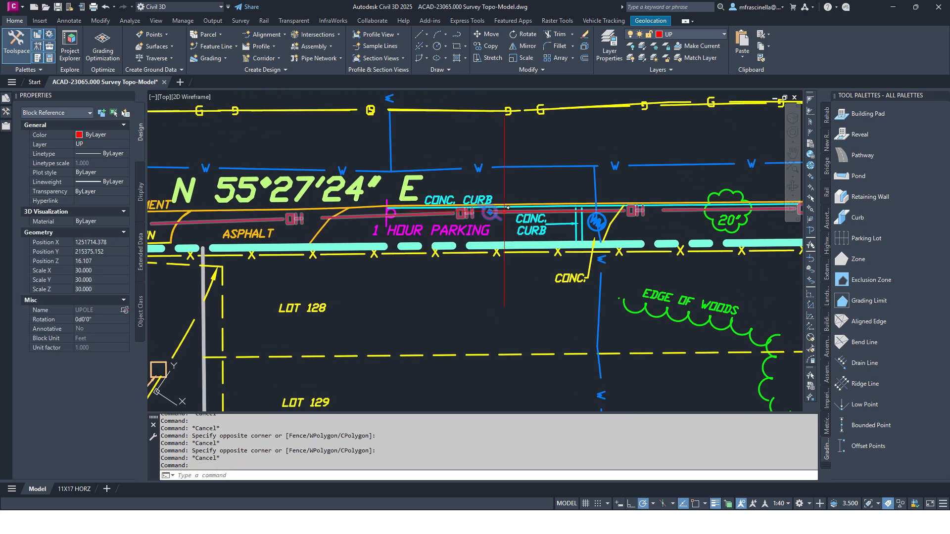
{"action": "middle_click_drag", "start_coordinate": [507, 208], "coordinate": [497, 176]}
{"action": "scroll", "coordinate": [494, 169], "scroll_direction": "down", "scroll_amount": 2}
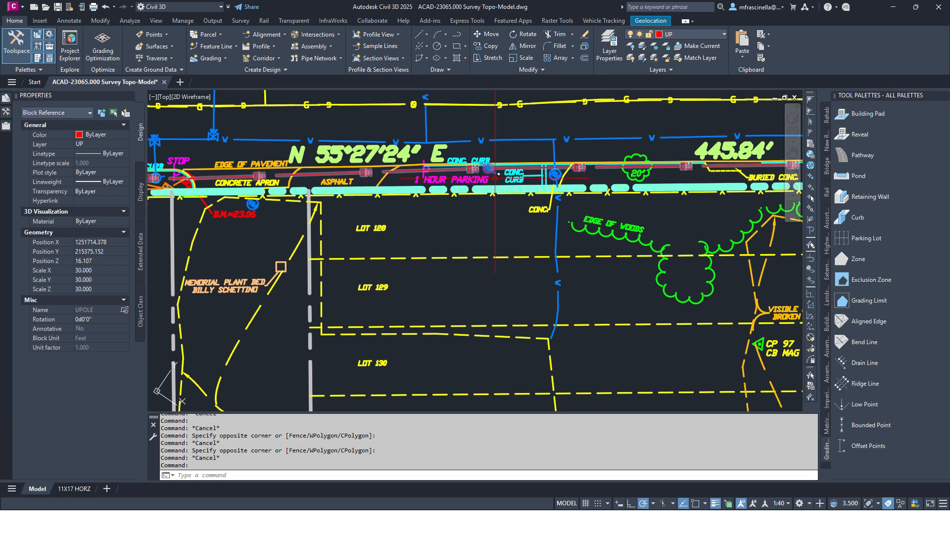
{"action": "scroll", "coordinate": [420, 208], "scroll_direction": "up", "scroll_amount": 2}
{"action": "scroll", "coordinate": [466, 232], "scroll_direction": "down", "scroll_amount": 2}
{"action": "key", "text": "Escape"}
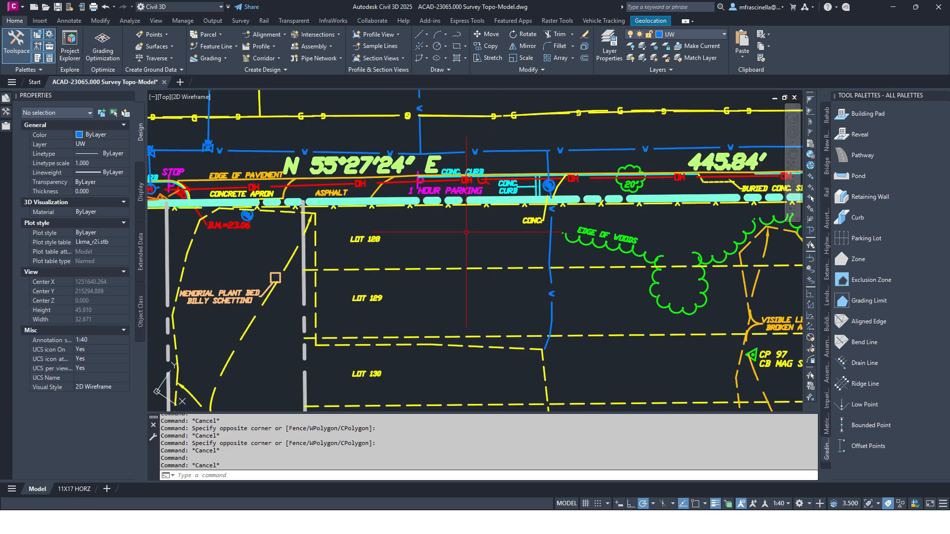
- Collect the remaining nested block references across the entire drawing with Quick Select's Select All operator and BURST them again
{"action": "right_click", "coordinate": [466, 232]}
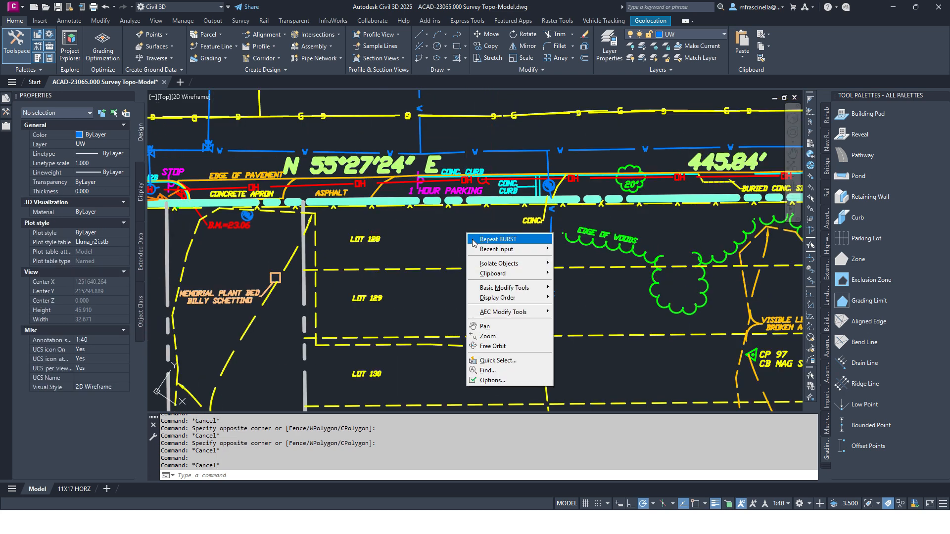
{"action": "left_click", "coordinate": [505, 363]}
{"action": "left_click", "coordinate": [464, 179]}
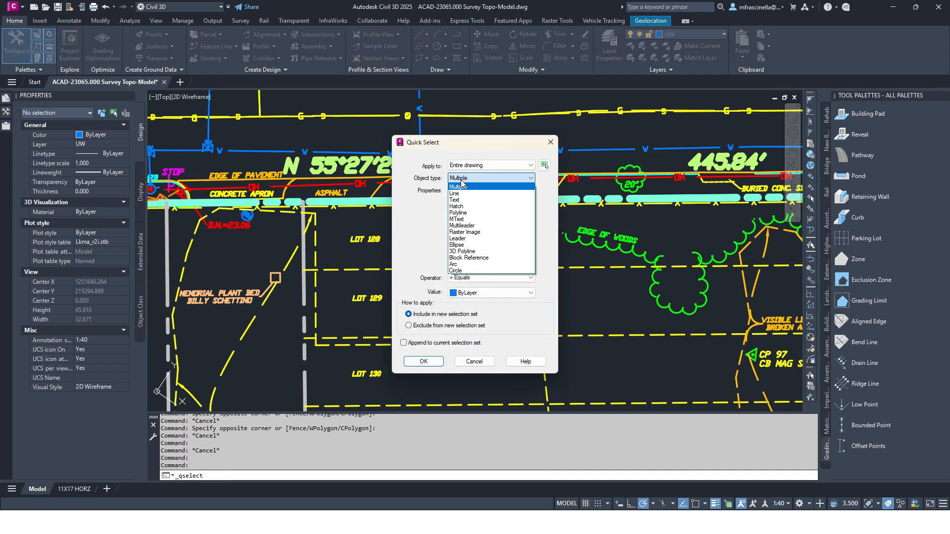
{"action": "left_click", "coordinate": [475, 258]}
{"action": "left_click", "coordinate": [490, 278]}
{"action": "left_click", "coordinate": [463, 315]}
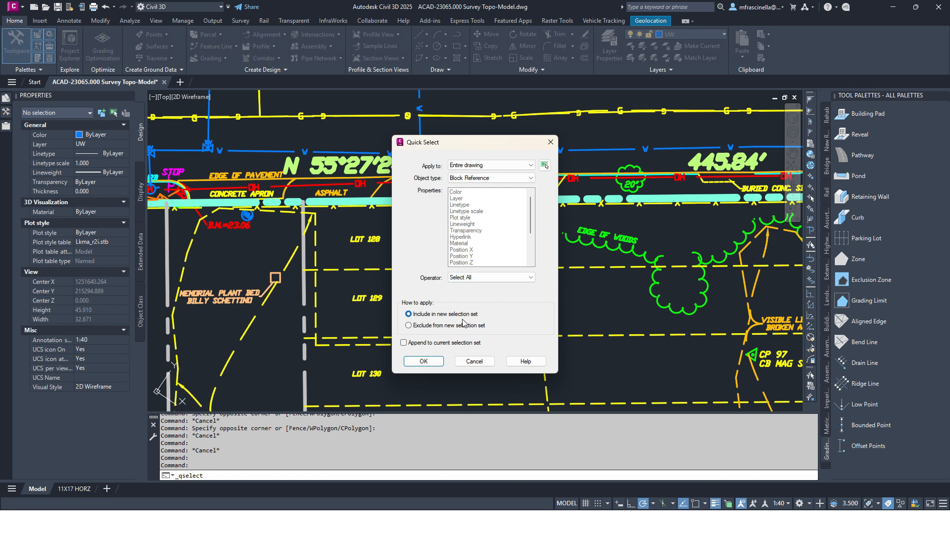
{"action": "left_click", "coordinate": [427, 360]}
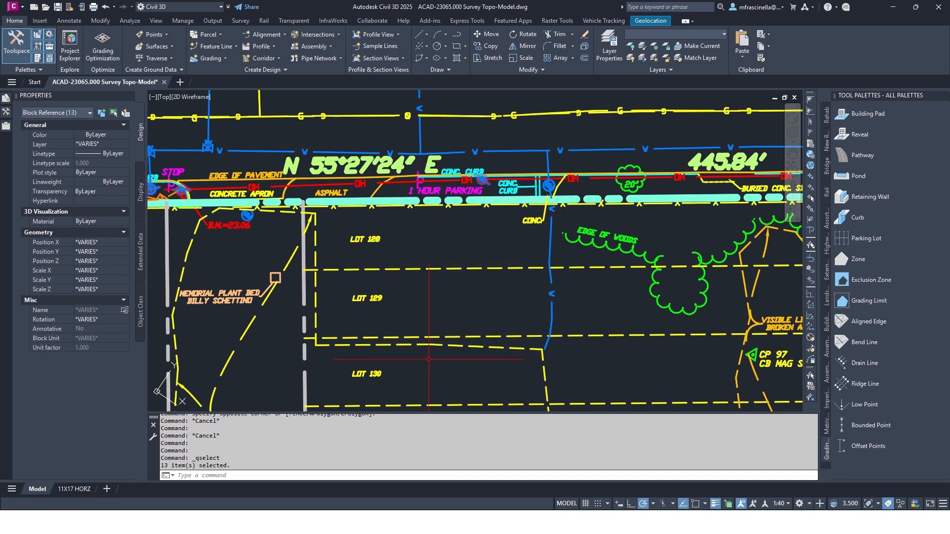
{"action": "type", "text": "BURST"}
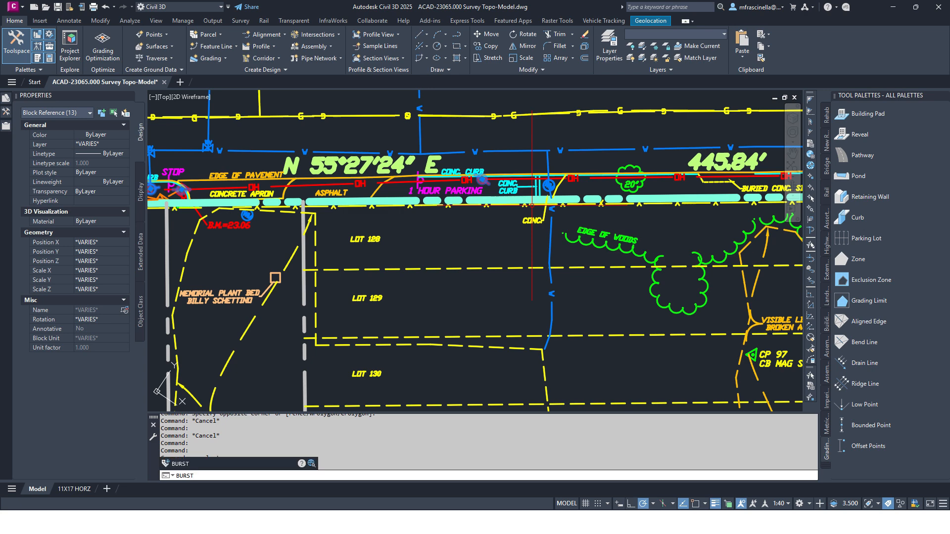
{"action": "key", "text": "Return"}
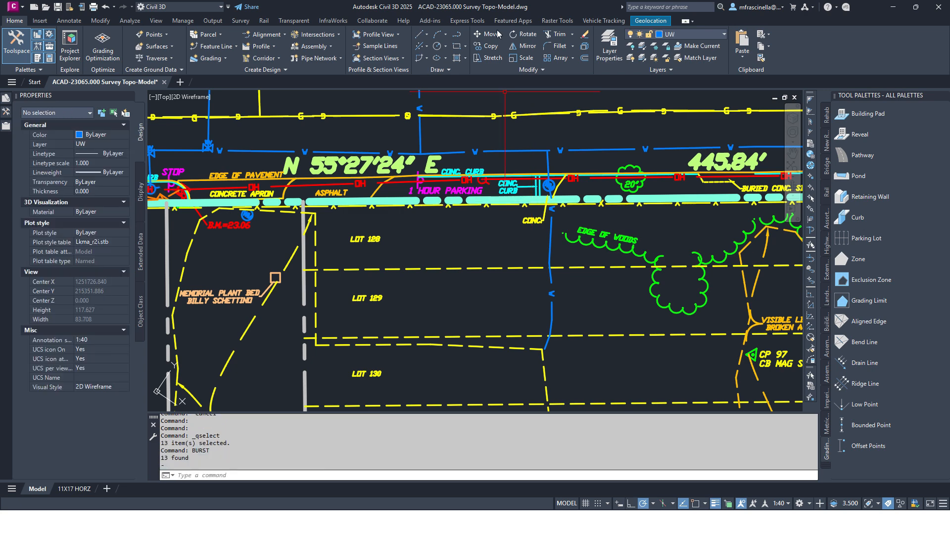
- Recheck the object type of the utility pole symbol near the concrete curb
{"action": "middle_click_drag", "start_coordinate": [445, 247], "coordinate": [455, 241]}
{"action": "left_click", "coordinate": [488, 176]}
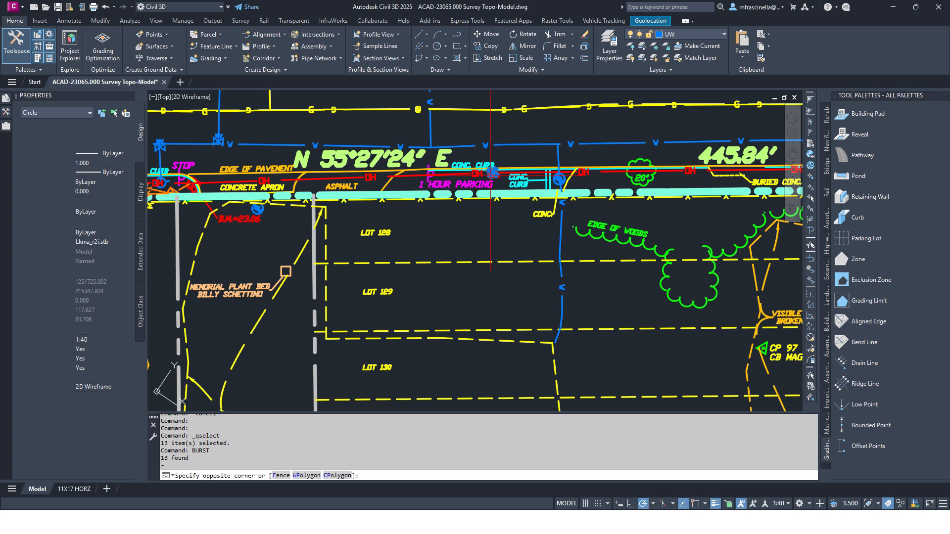
{"action": "left_click", "coordinate": [433, 235]}
{"action": "key", "text": "Escape"}
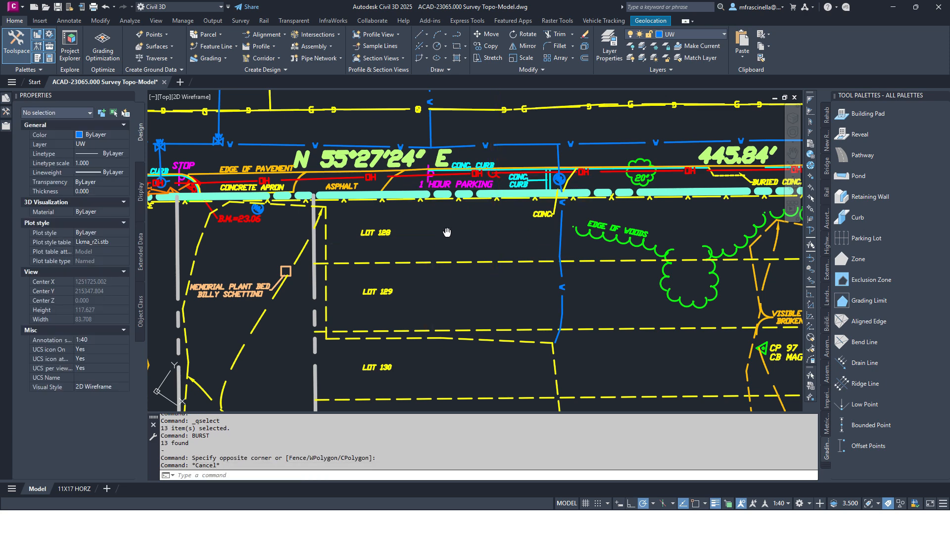
- Check the Quick Select object types for leftover block references and close the dialog without selecting anything
{"action": "middle_click_drag", "start_coordinate": [448, 226], "coordinate": [448, 213]}
{"action": "right_click", "coordinate": [448, 213]}
{"action": "left_click", "coordinate": [486, 340]}
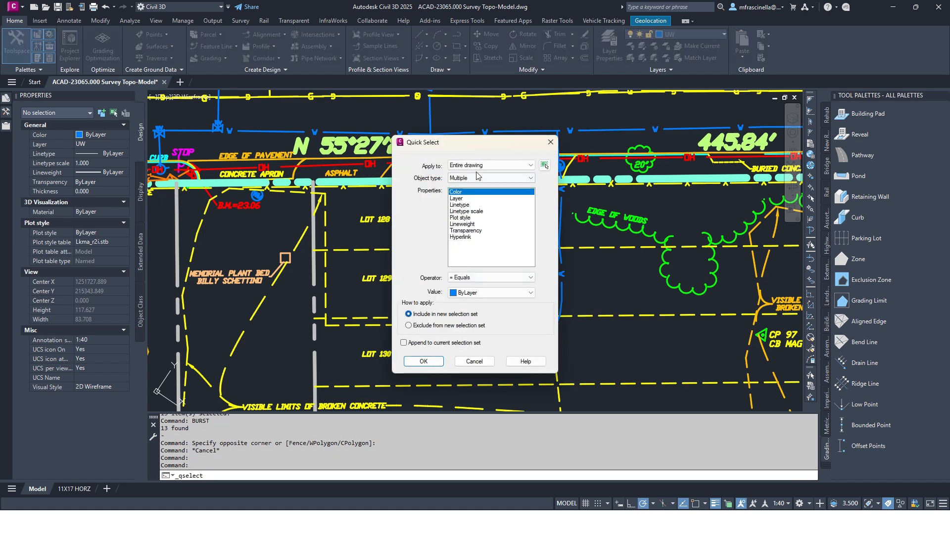
{"action": "left_click", "coordinate": [477, 178]}
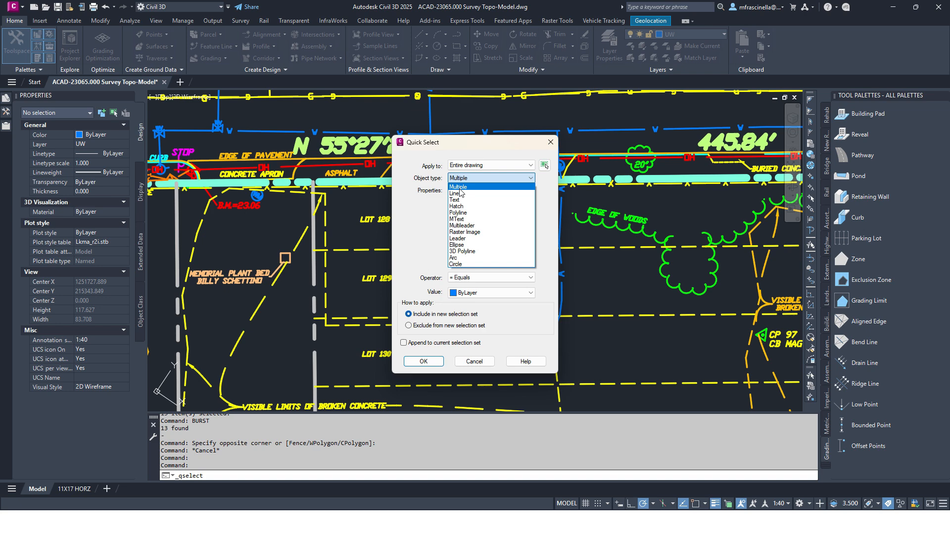
{"action": "left_click", "coordinate": [472, 363]}
{"action": "left_click", "coordinate": [473, 362]}
- Examine the whole survey in the Object Viewer, tilted in 3D, to check for objects at differing elevations
{"action": "middle_click_drag", "start_coordinate": [435, 235], "coordinate": [444, 229]}
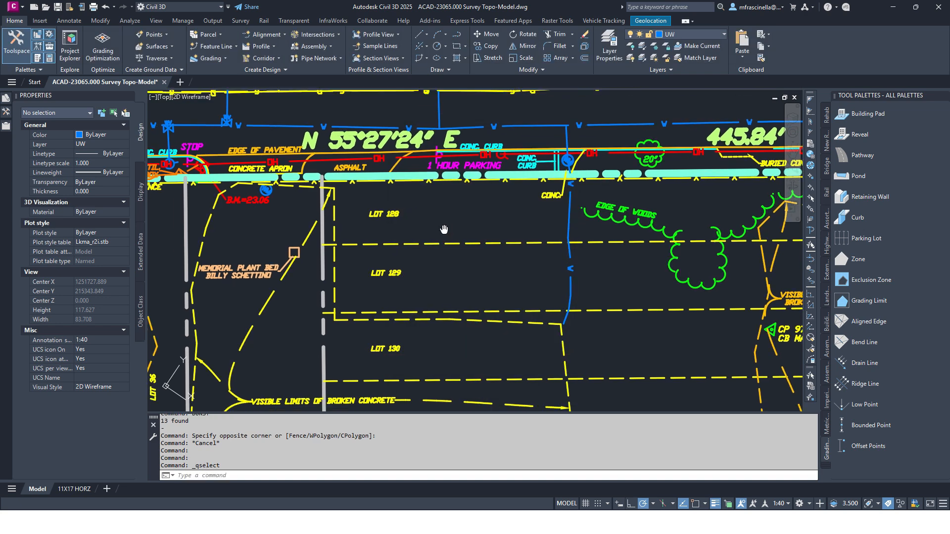
{"action": "scroll", "coordinate": [334, 245], "scroll_direction": "down", "scroll_amount": 8}
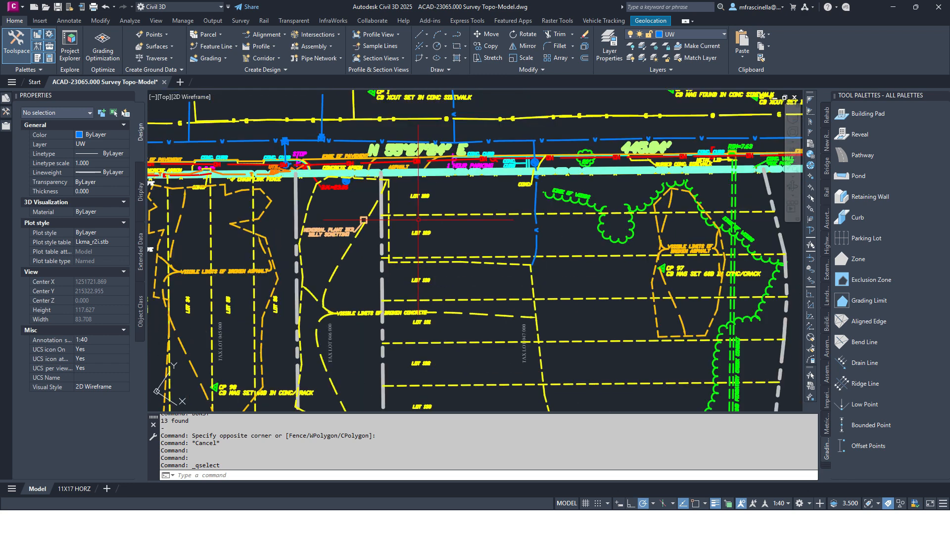
{"action": "key", "text": "Escape"}
{"action": "middle_click_drag", "start_coordinate": [443, 239], "coordinate": [424, 176]}
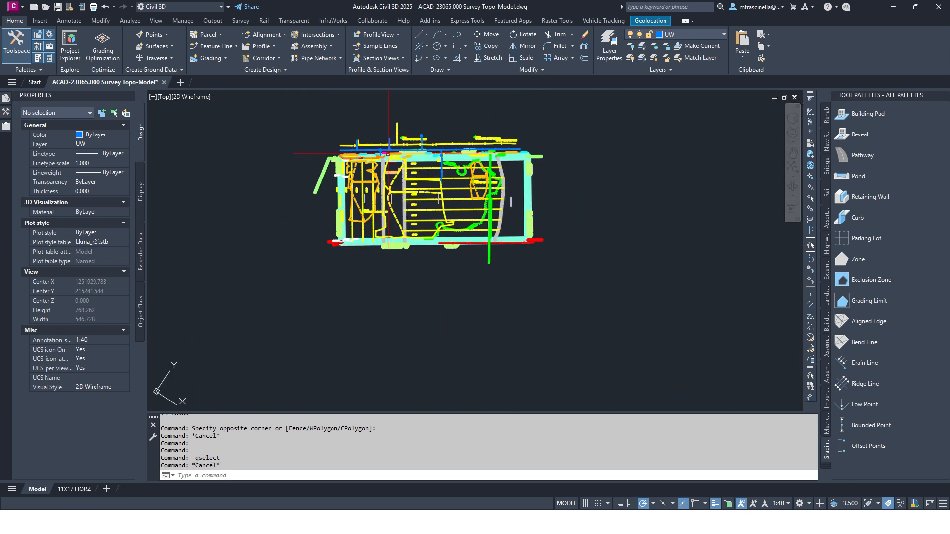
{"action": "left_click", "coordinate": [266, 108]}
{"action": "left_click", "coordinate": [636, 316]}
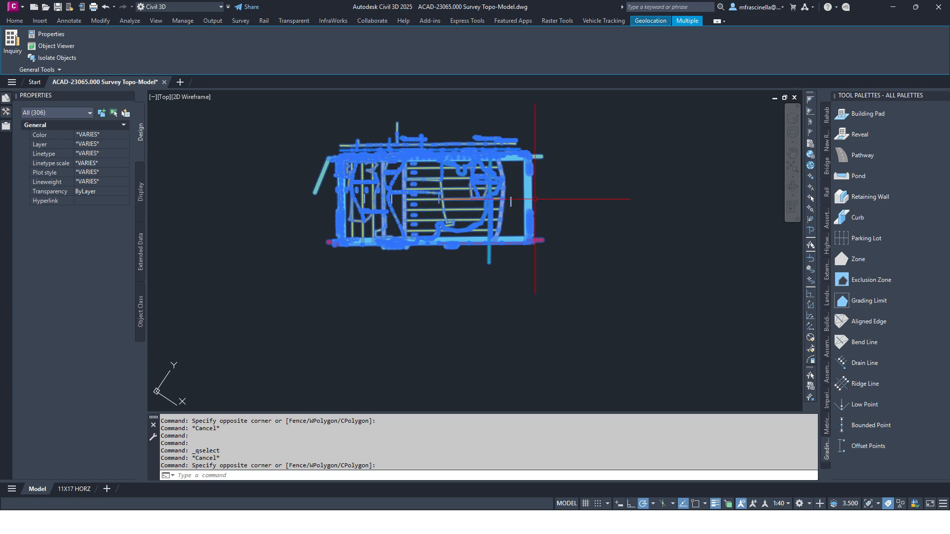
{"action": "right_click", "coordinate": [490, 182]}
{"action": "left_click", "coordinate": [524, 285]}
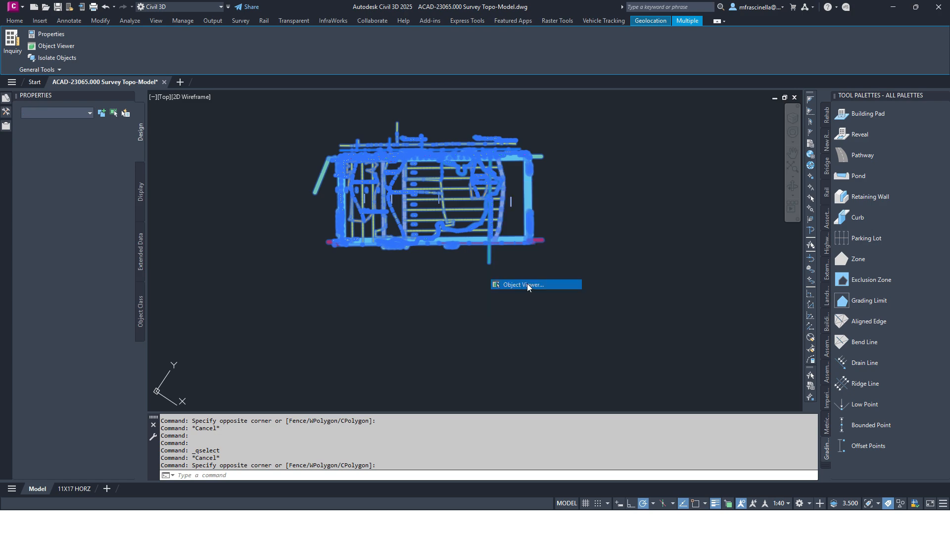
{"action": "mouse_move", "coordinate": [509, 255]}
{"action": "left_mouse_down"}
{"action": "mouse_move", "coordinate": [519, 303]}
{"action": "mouse_move", "coordinate": [539, 246]}
{"action": "mouse_move", "coordinate": [588, 236]}
{"action": "mouse_move", "coordinate": [587, 258]}
{"action": "mouse_move", "coordinate": [526, 225]}
{"action": "mouse_move", "coordinate": [543, 215]}
{"action": "mouse_move", "coordinate": [534, 275]}
{"action": "mouse_move", "coordinate": [494, 306]}
{"action": "mouse_move", "coordinate": [519, 261]}
{"action": "mouse_move", "coordinate": [509, 238]}
{"action": "mouse_move", "coordinate": [453, 287]}
{"action": "left_mouse_up"}
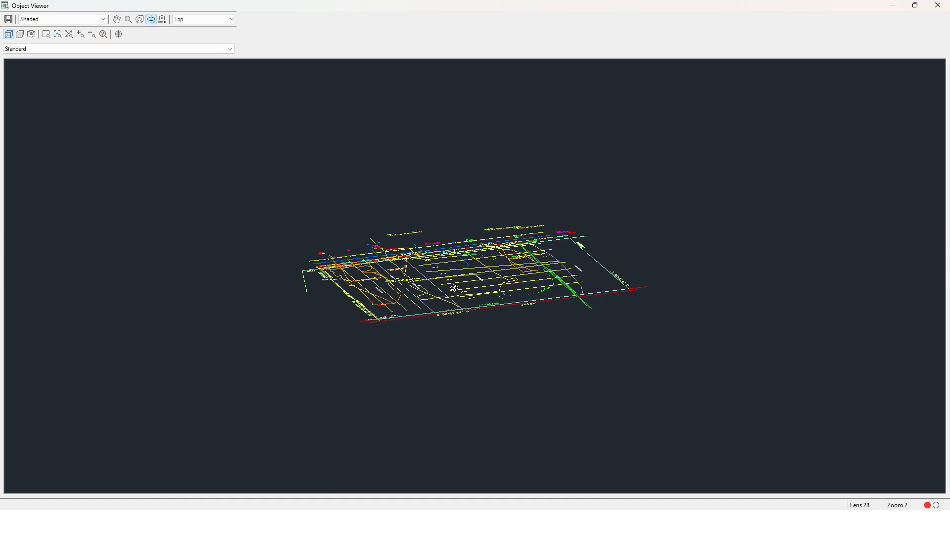
{"action": "key", "text": "Escape"}
- FLATTEN all objects in the survey drawing to 2D, answering No to removing hidden lines
{"action": "mouse_move", "coordinate": [442, 304]}
{"action": "middle_mouse_down"}
{"action": "mouse_move", "coordinate": [446, 329]}
{"action": "mouse_move", "coordinate": [480, 342]}
{"action": "middle_mouse_up"}
{"action": "left_click", "coordinate": [315, 134]}
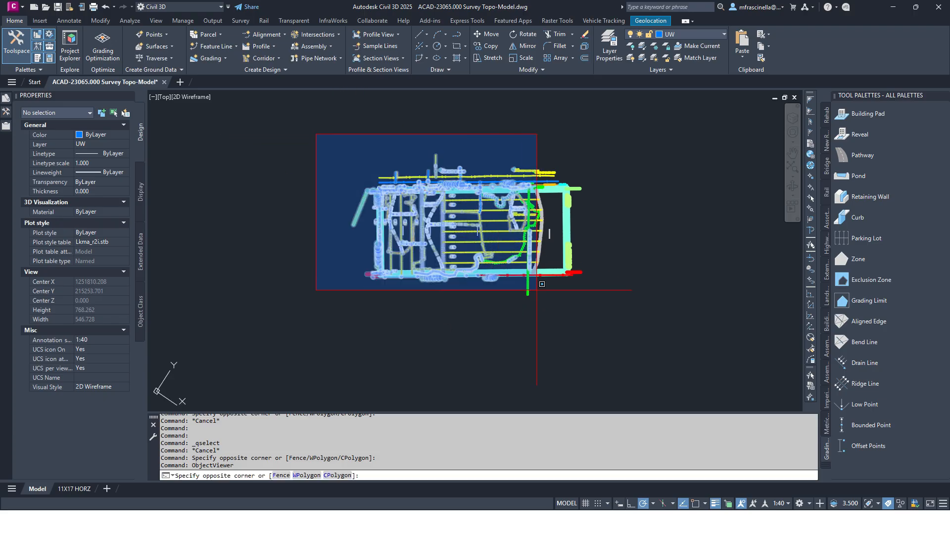
{"action": "left_click", "coordinate": [621, 329]}
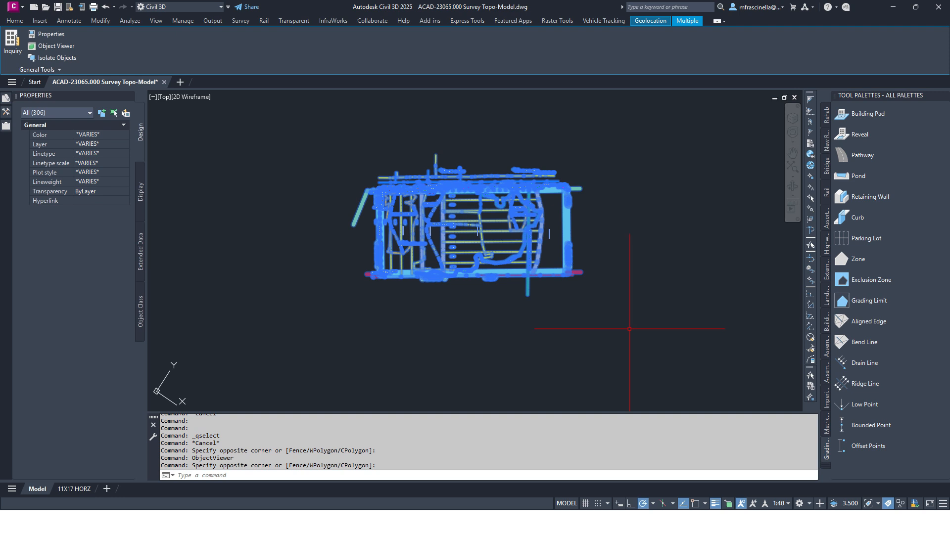
{"action": "type", "text": "FLATTEN"}
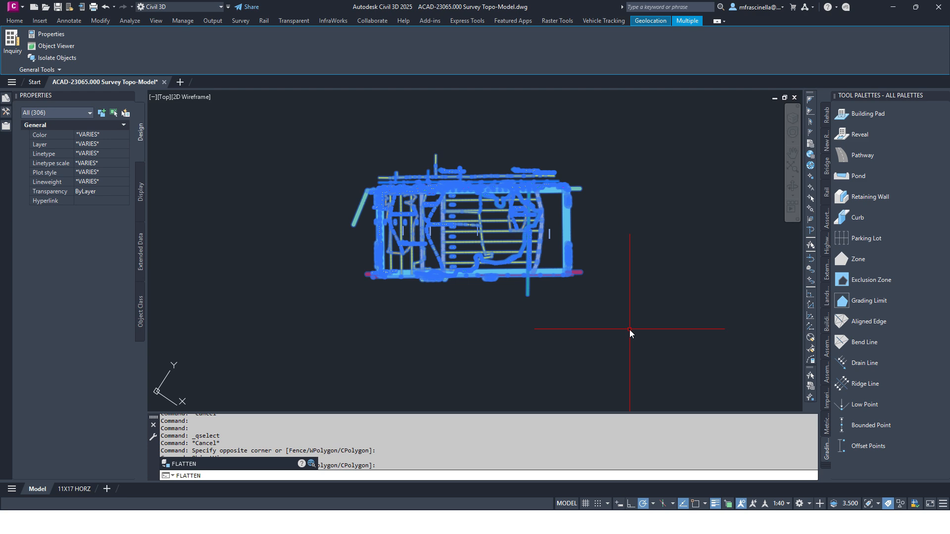
{"action": "key", "text": "Return"}
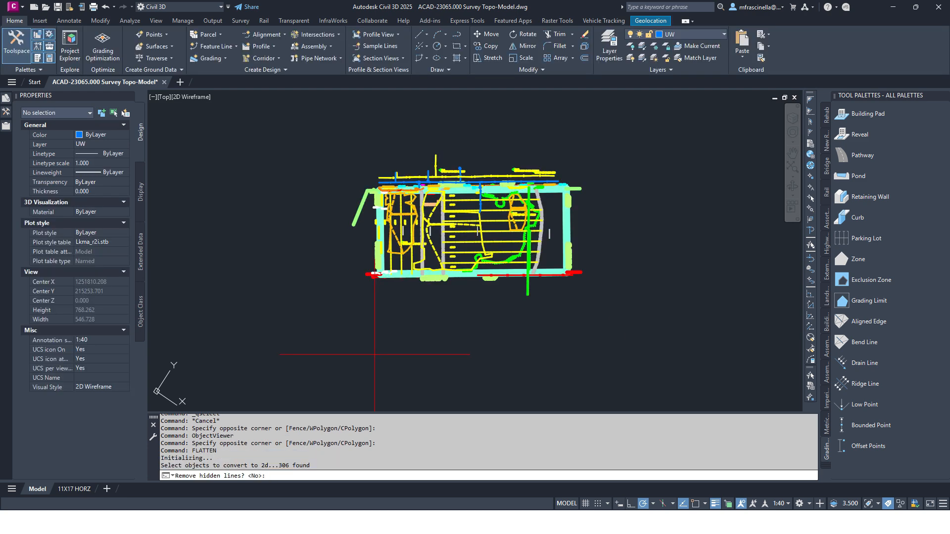
{"action": "key", "text": "Return"}
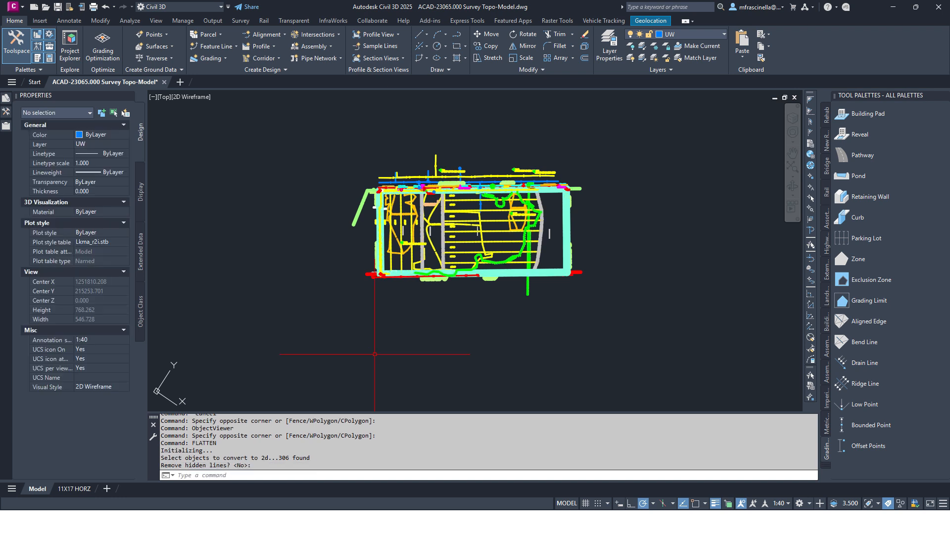
- Examine the flattened survey from a tilted 3D angle in the Object Viewer to verify its elevations
{"action": "left_click", "coordinate": [307, 140]}
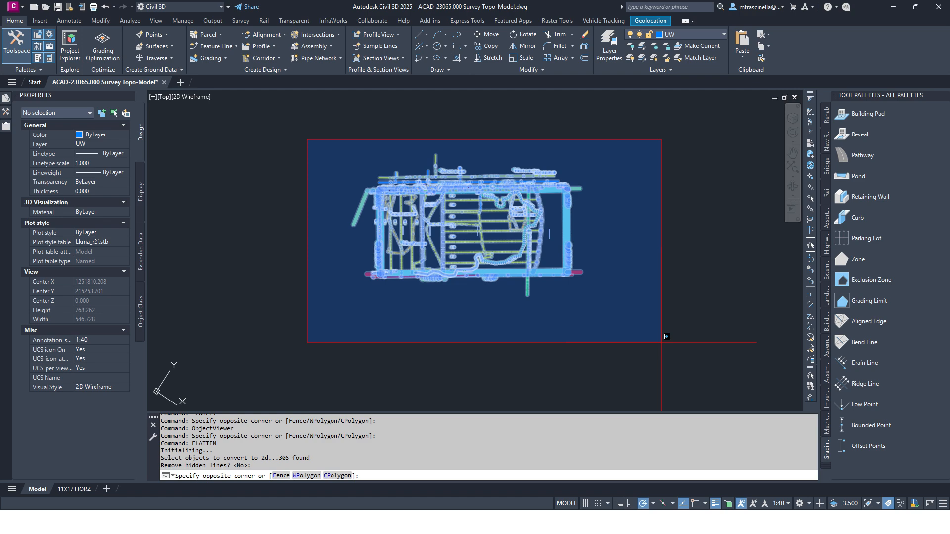
{"action": "left_click", "coordinate": [661, 349]}
{"action": "right_click", "coordinate": [483, 160]}
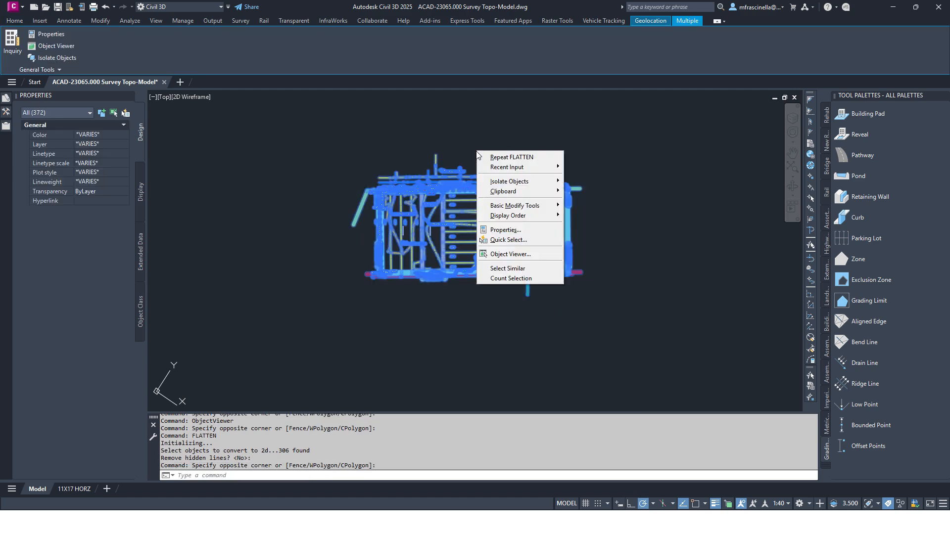
{"action": "left_click", "coordinate": [525, 255]}
{"action": "mouse_move", "coordinate": [521, 251]}
{"action": "left_mouse_down"}
{"action": "mouse_move", "coordinate": [547, 218]}
{"action": "mouse_move", "coordinate": [611, 257]}
{"action": "mouse_move", "coordinate": [506, 283]}
{"action": "mouse_move", "coordinate": [549, 246]}
{"action": "mouse_move", "coordinate": [569, 277]}
{"action": "mouse_move", "coordinate": [456, 303]}
{"action": "left_mouse_up"}
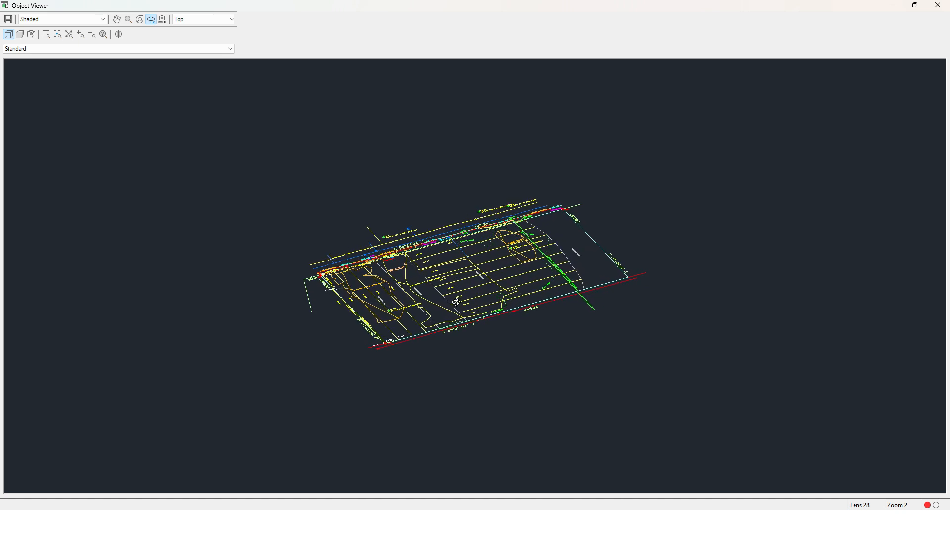
- Close the Object Viewer, turn off lineweight display for the survey drawing and clear the line selection
{"action": "mouse_move", "coordinate": [441, 210]}
{"action": "middle_mouse_down"}
{"action": "mouse_move", "coordinate": [579, 188]}
{"action": "mouse_move", "coordinate": [551, 190]}
{"action": "middle_mouse_up"}
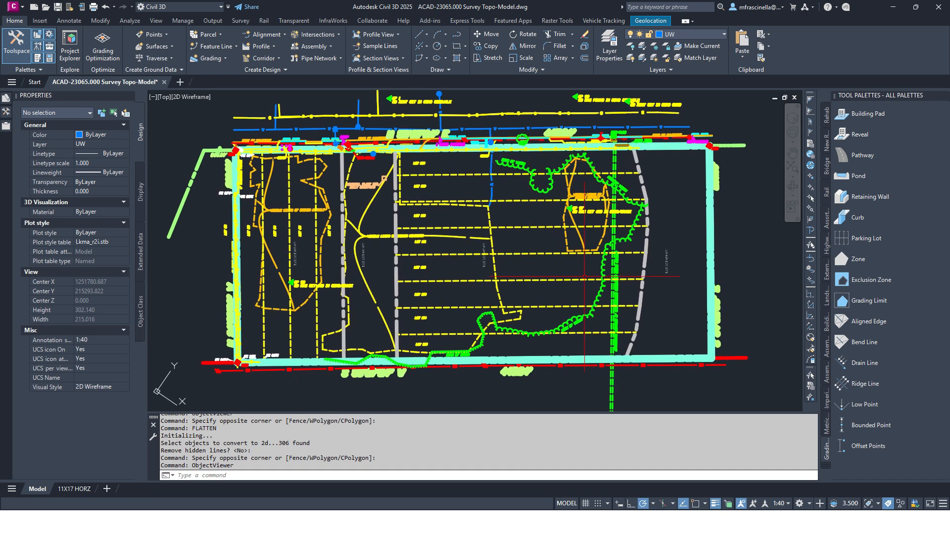
{"action": "left_click", "coordinate": [714, 504]}
{"action": "left_click", "coordinate": [465, 201]}
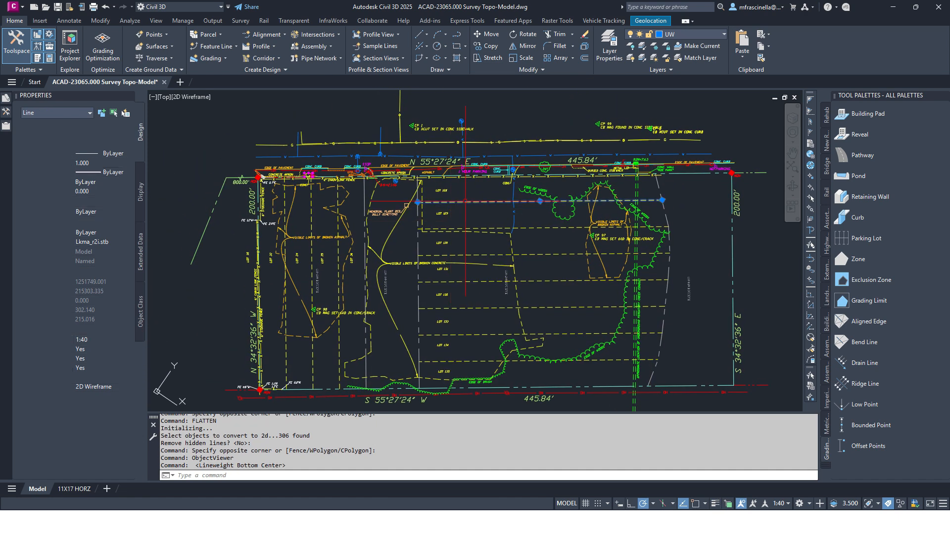
{"action": "key", "text": "Escape"}
{"action": "key", "text": "Escape"}
{"action": "scroll", "coordinate": [465, 164], "scroll_direction": "down", "scroll_amount": 3}
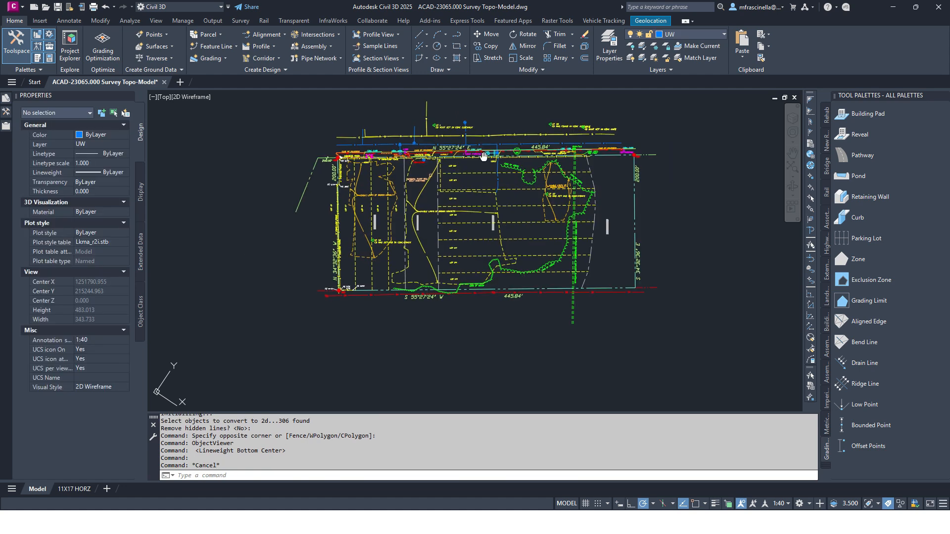
- Select all the survey objects in model space and set their color to ByLayer
{"action": "middle_click_drag", "start_coordinate": [387, 147], "coordinate": [389, 158]}
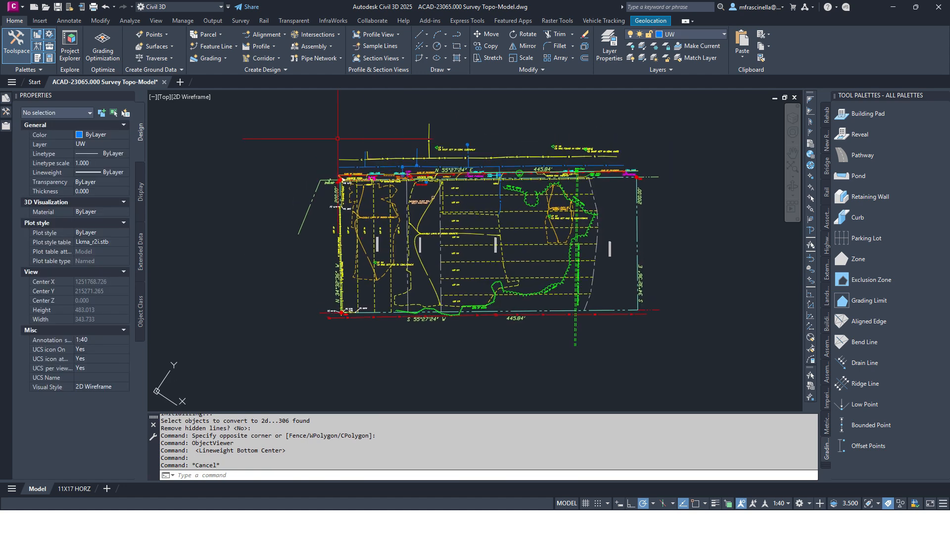
{"action": "middle_click_drag", "start_coordinate": [251, 127], "coordinate": [236, 126]}
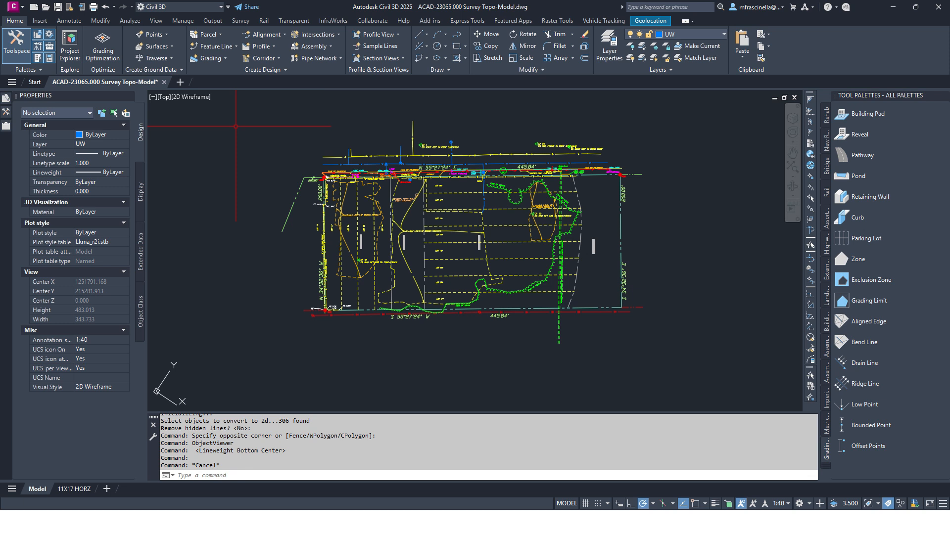
{"action": "middle_click_drag", "start_coordinate": [359, 129], "coordinate": [360, 116]}
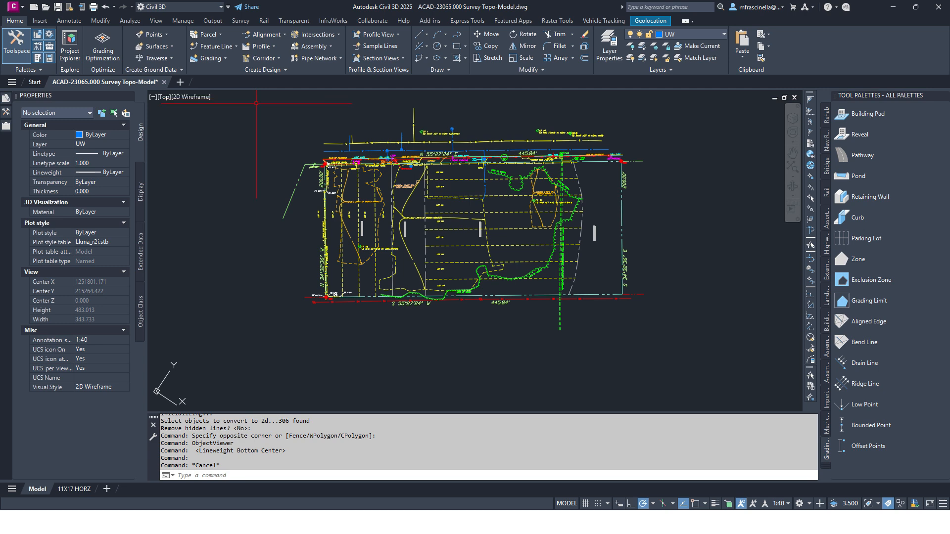
{"action": "middle_click_drag", "start_coordinate": [256, 103], "coordinate": [251, 97]}
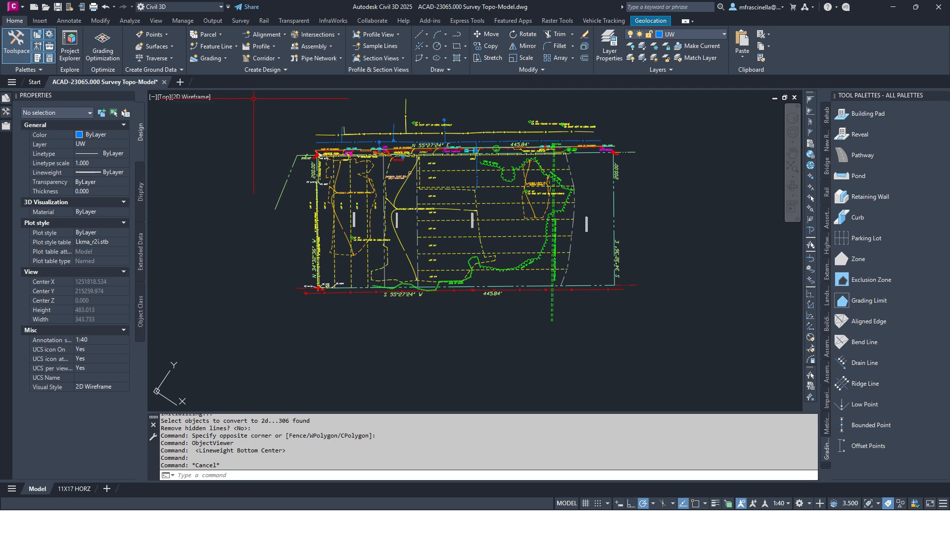
{"action": "left_click", "coordinate": [253, 98]}
{"action": "left_click", "coordinate": [696, 346]}
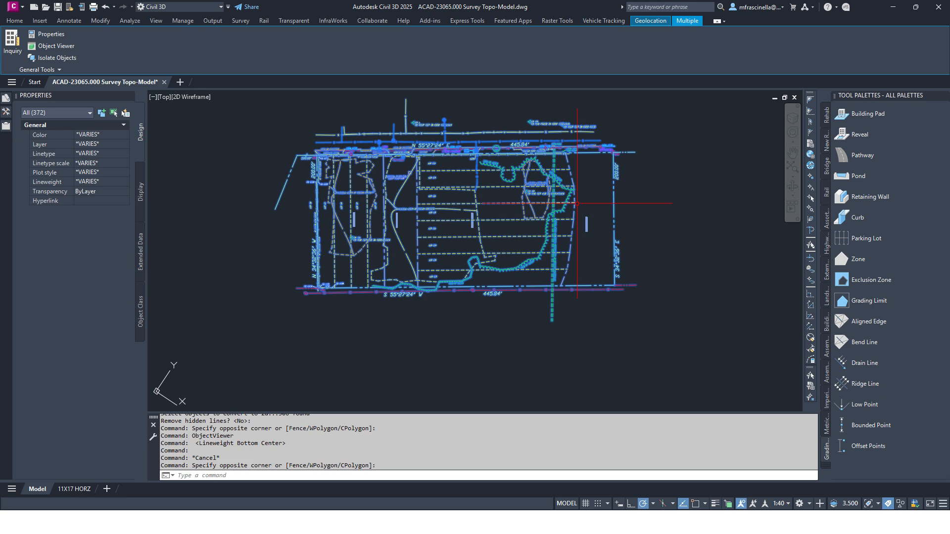
{"action": "left_click", "coordinate": [103, 135]}
{"action": "left_click", "coordinate": [94, 144]}
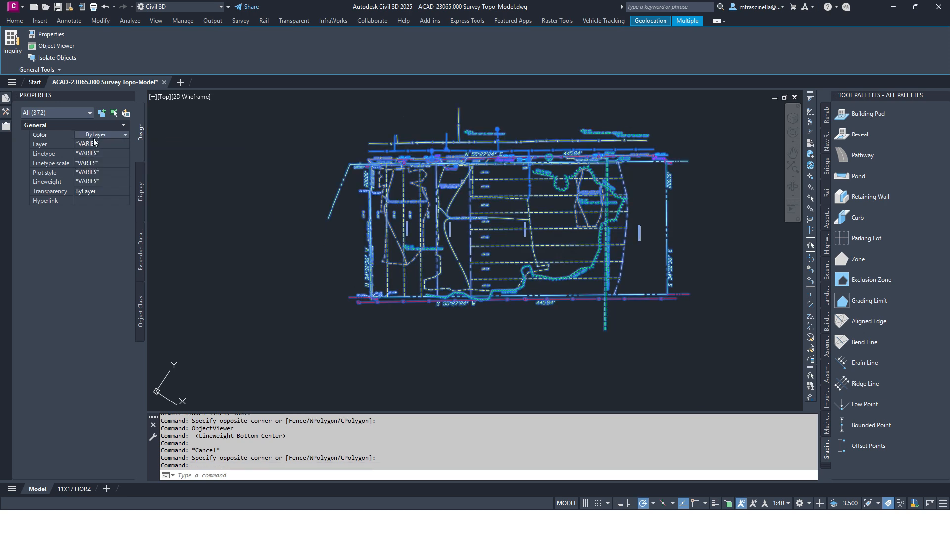
- Set the plot style and lineweight of all selected survey objects to ByLayer and clear the selection
{"action": "left_click", "coordinate": [98, 172]}
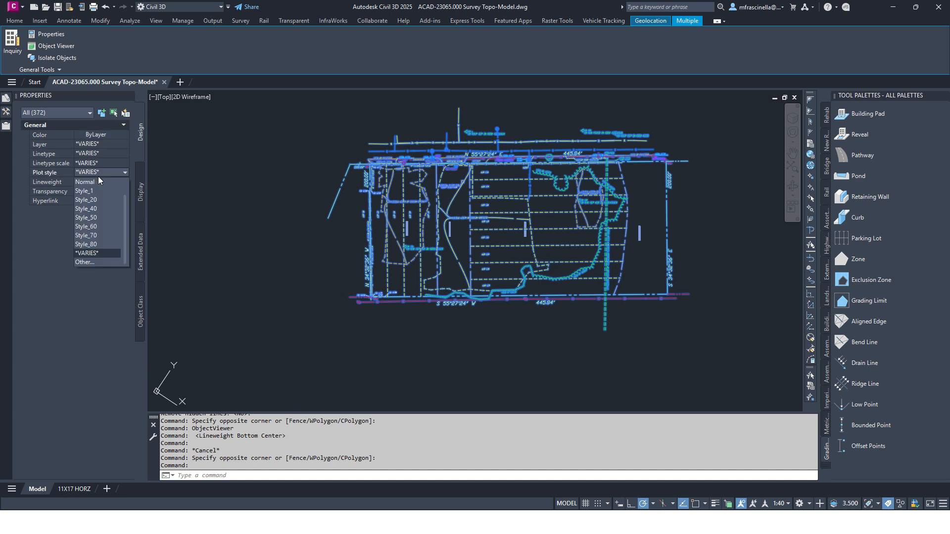
{"action": "left_click", "coordinate": [100, 183]}
{"action": "left_click", "coordinate": [102, 182]}
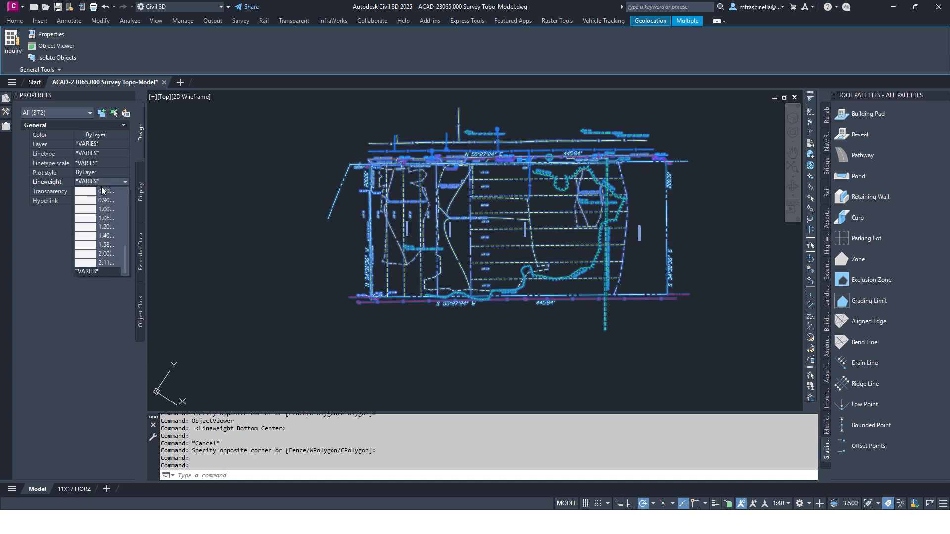
{"action": "scroll", "coordinate": [106, 196], "scroll_direction": "up", "scroll_amount": 3}
{"action": "left_click", "coordinate": [102, 189]}
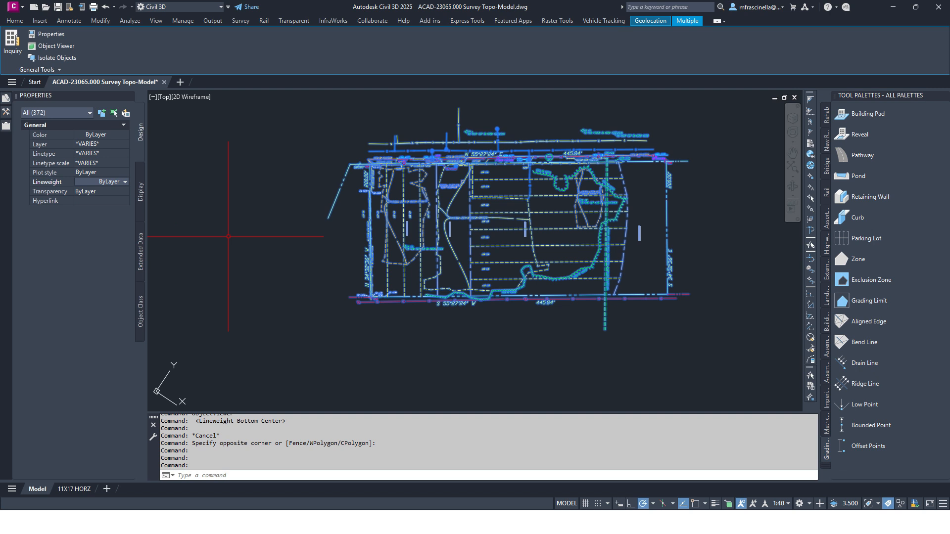
{"action": "middle_click_drag", "start_coordinate": [571, 232], "coordinate": [551, 233]}
{"action": "middle_click_drag", "start_coordinate": [564, 196], "coordinate": [558, 183]}
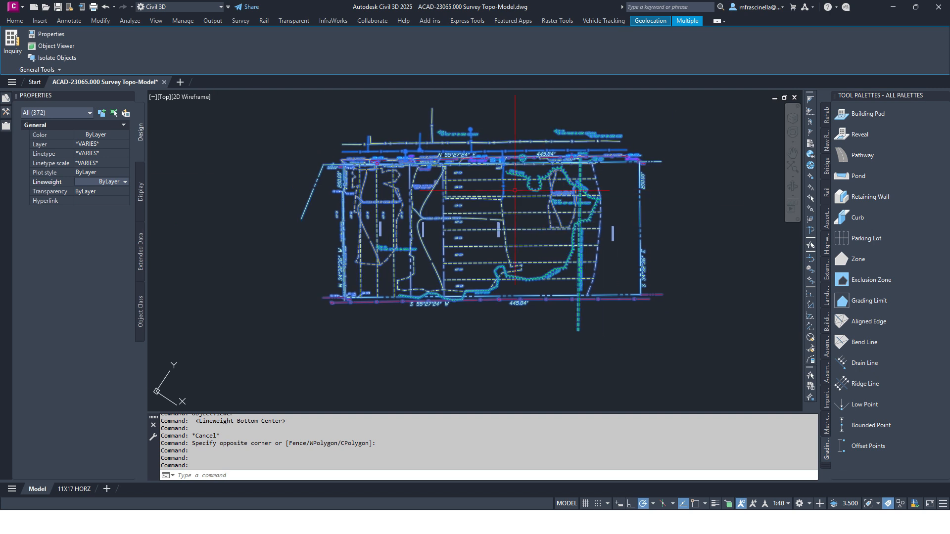
{"action": "middle_click_drag", "start_coordinate": [437, 165], "coordinate": [395, 163]}
{"action": "middle_click_drag", "start_coordinate": [450, 192], "coordinate": [508, 195]}
{"action": "key", "text": "Escape"}
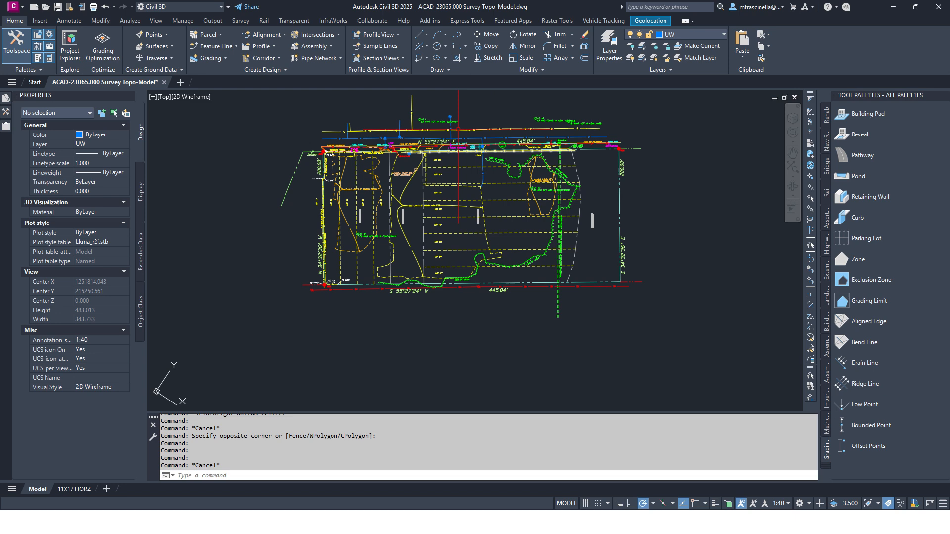
- Purge all unused named items from the drawing, including nested items, zero-length geometry, empty text objects and orphaned data
{"action": "middle_click_drag", "start_coordinate": [303, 129], "coordinate": [304, 179]}
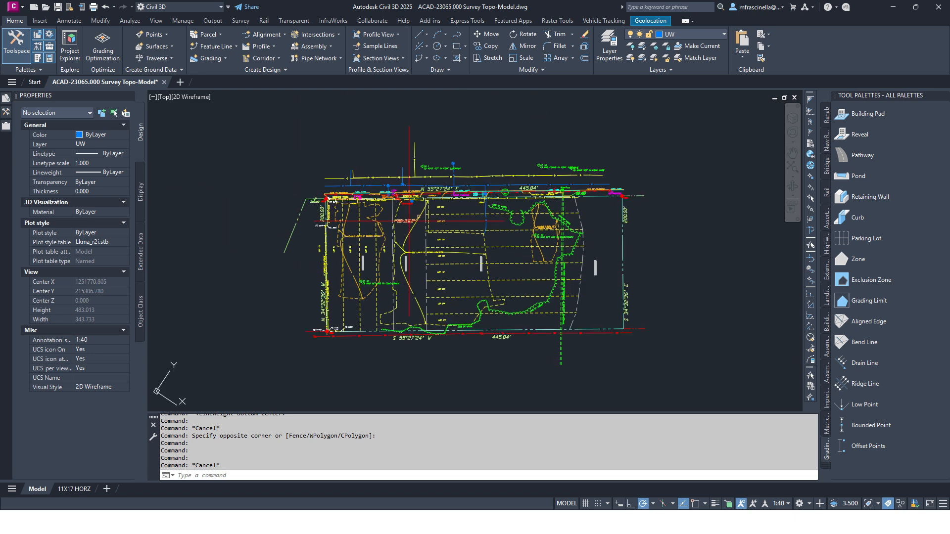
{"action": "middle_click_drag", "start_coordinate": [408, 221], "coordinate": [489, 197]}
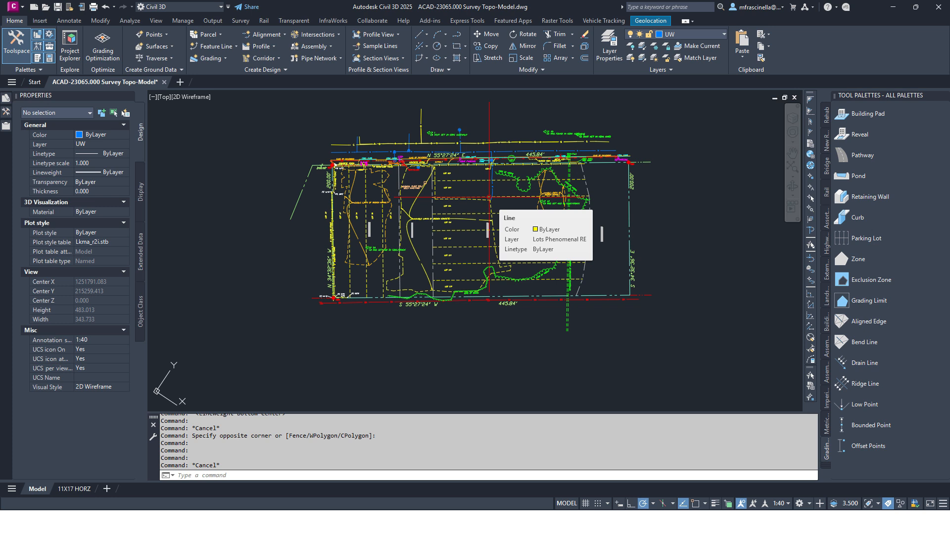
{"action": "type", "text": "PU"}
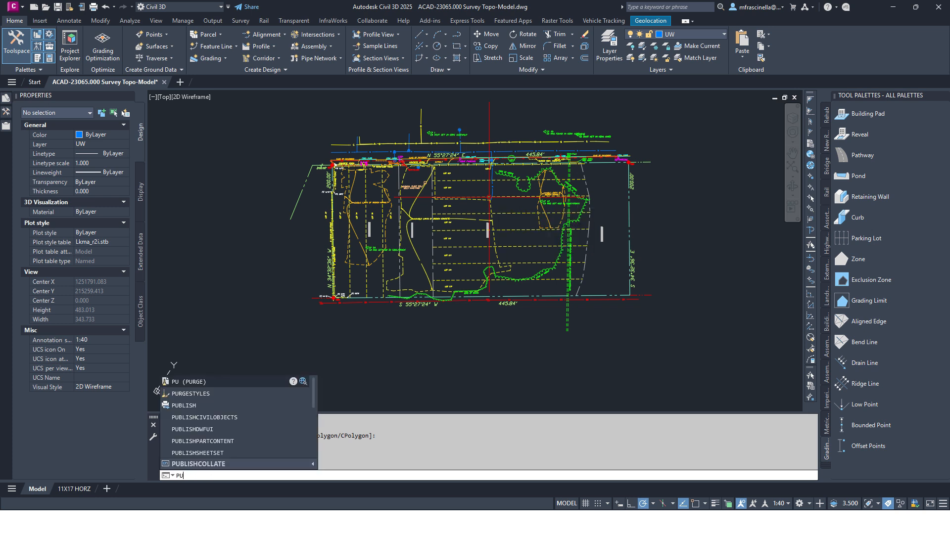
{"action": "key", "text": "Return"}
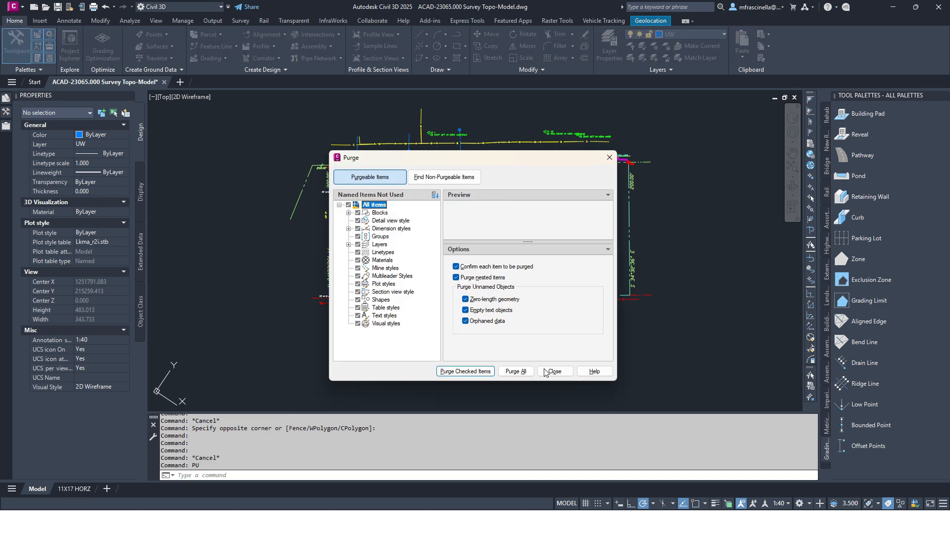
{"action": "left_click", "coordinate": [523, 375]}
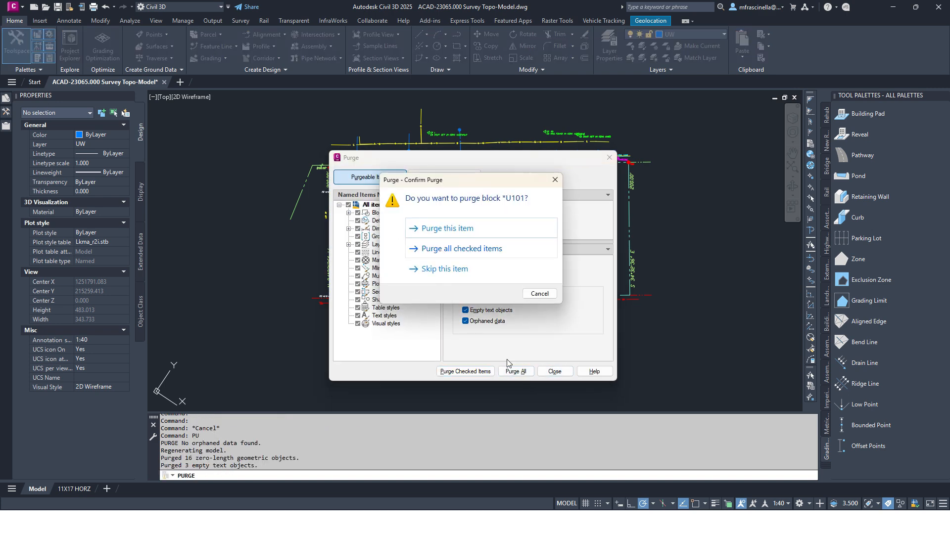
{"action": "left_click", "coordinate": [448, 250]}
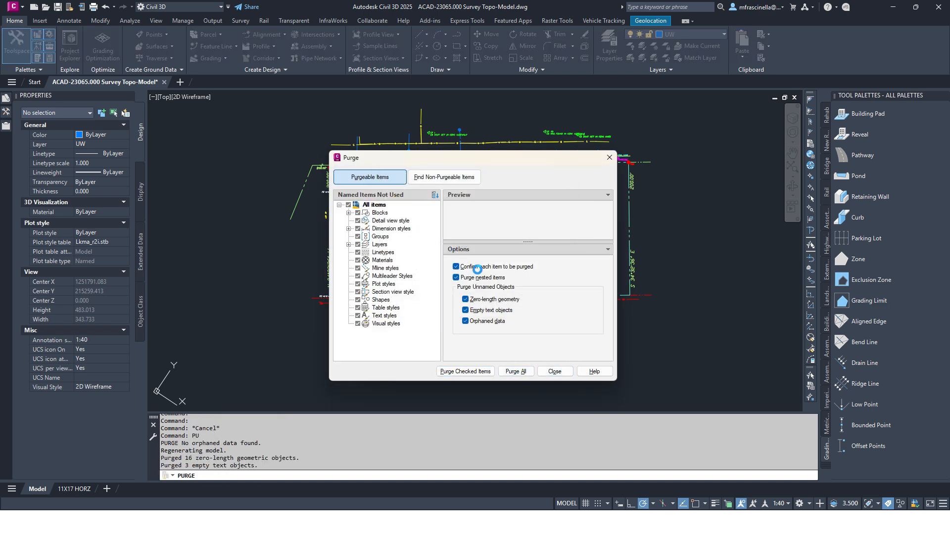
{"action": "left_click", "coordinate": [554, 372]}
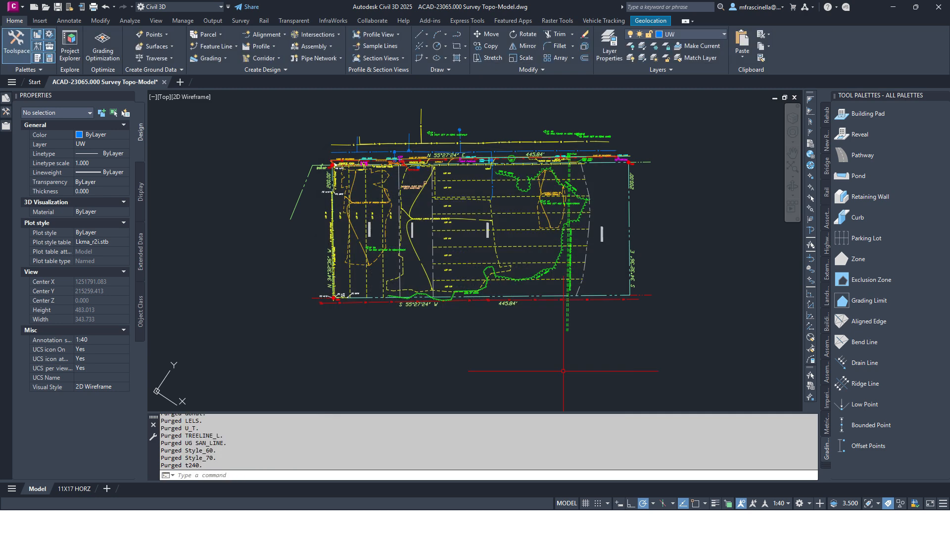
- Run PURGESTYLES and purge all the listed unused Civil 3D styles
{"action": "type", "text": "PURGESTYLES"}
{"action": "key", "text": "Return"}
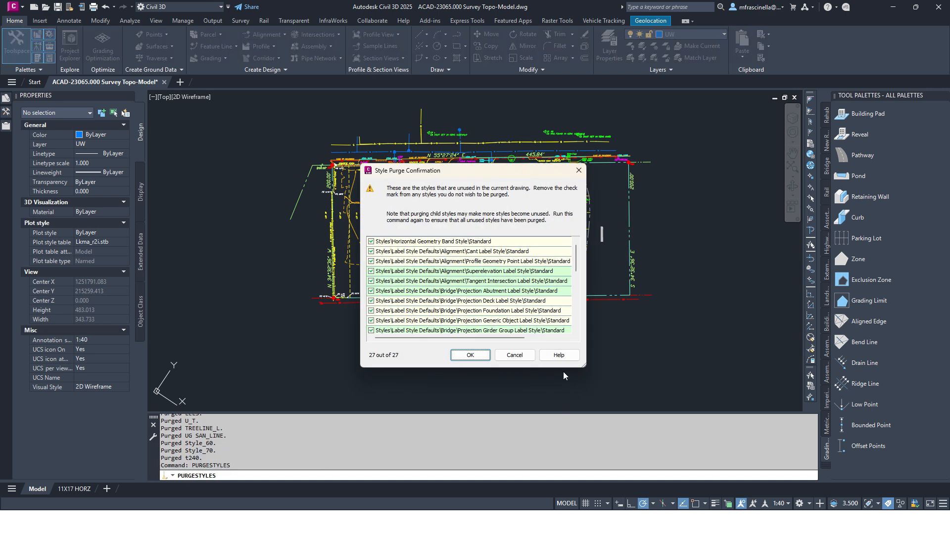
{"action": "left_click", "coordinate": [468, 356]}
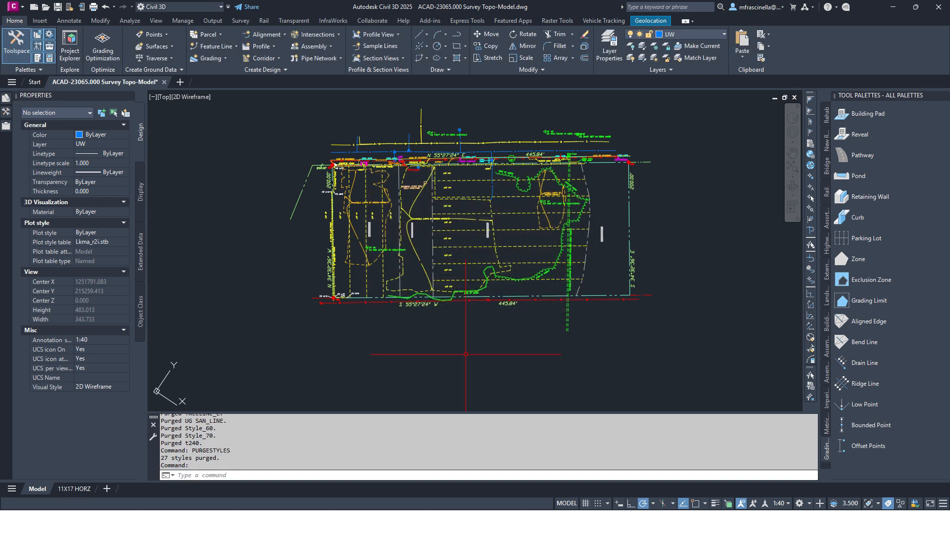
- AUDIT the drawing, answering Yes to fixing any errors detected
{"action": "mouse_move", "coordinate": [444, 356]}
{"action": "middle_mouse_down"}
{"action": "mouse_move", "coordinate": [430, 350]}
{"action": "mouse_move", "coordinate": [424, 322]}
{"action": "mouse_move", "coordinate": [423, 335]}
{"action": "middle_mouse_up"}
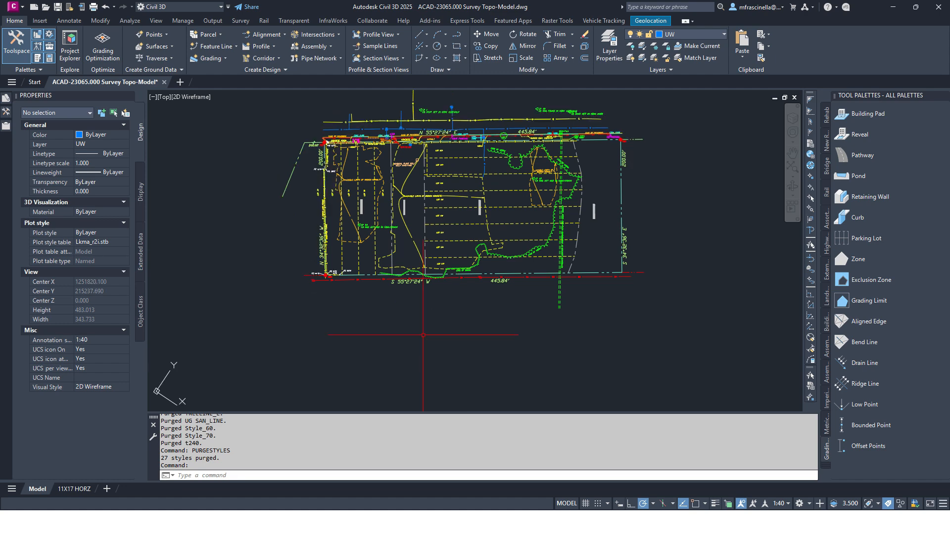
{"action": "type", "text": "ADUIT"}
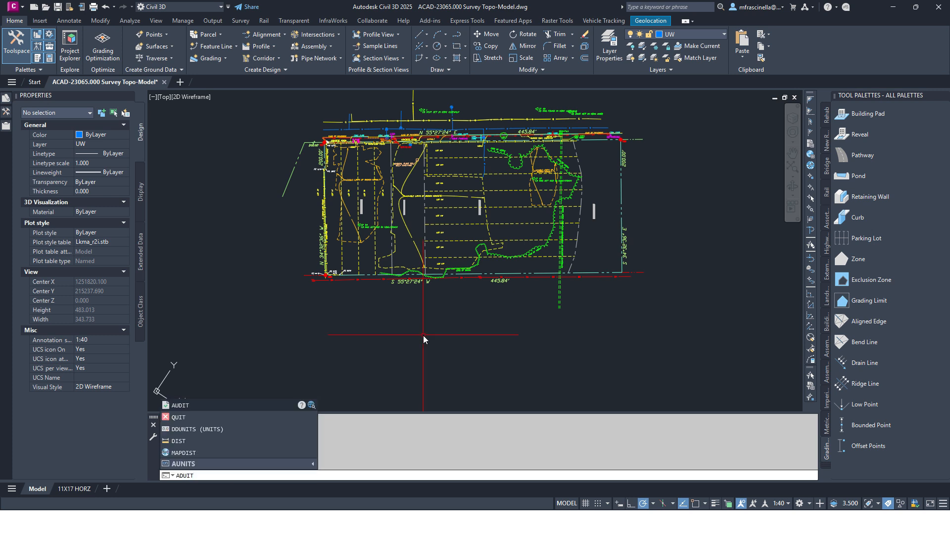
{"action": "key", "text": "Escape"}
{"action": "type", "text": "AUDIT"}
{"action": "key", "text": "Return"}
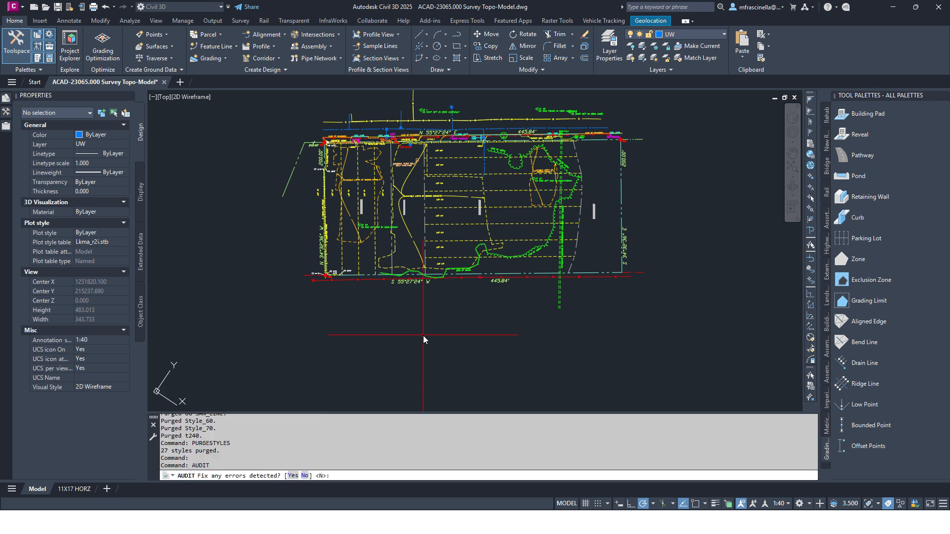
{"action": "key", "text": "Return"}
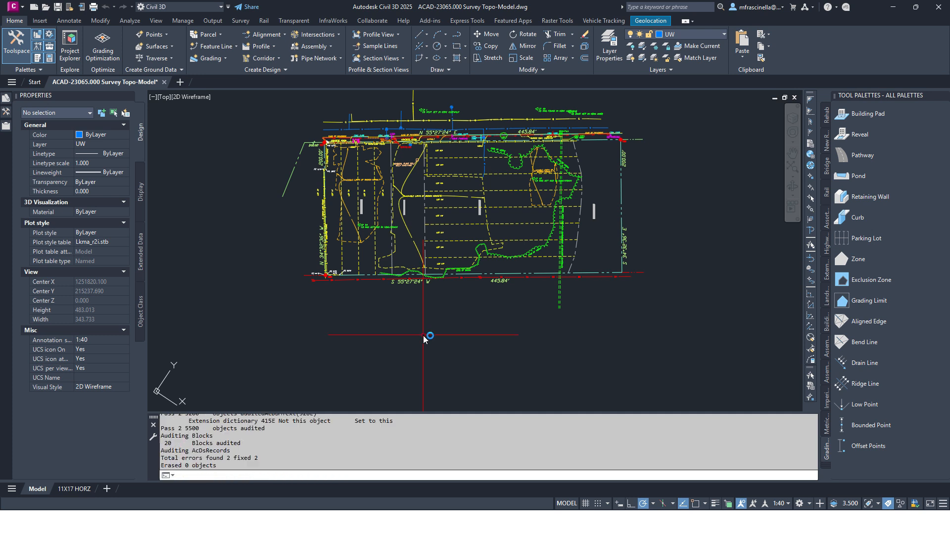
- Run the command-line -PURGE with the All option for every unused object name
{"action": "mouse_move", "coordinate": [423, 336]}
{"action": "middle_mouse_down"}
{"action": "mouse_move", "coordinate": [400, 325]}
{"action": "mouse_move", "coordinate": [397, 345]}
{"action": "middle_mouse_up"}
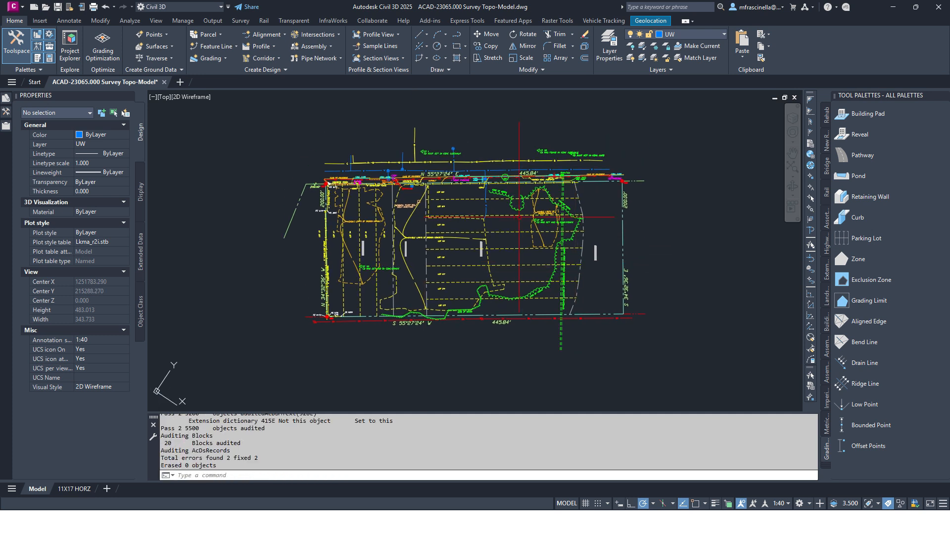
{"action": "type", "text": "-PU"}
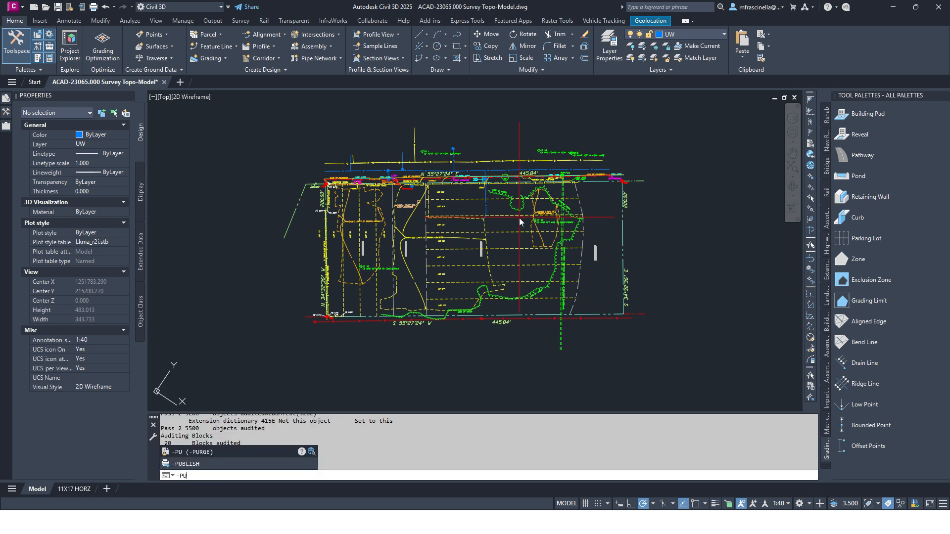
{"action": "key", "text": "Return"}
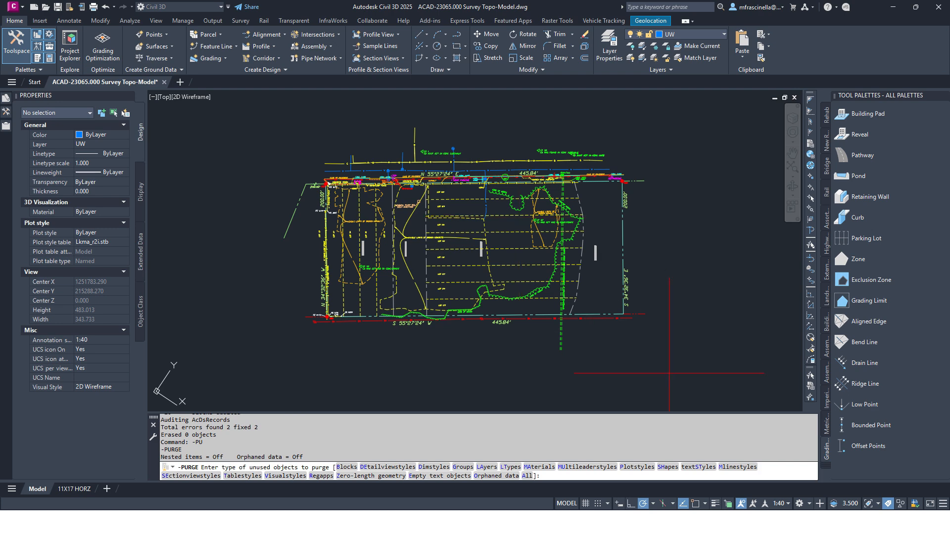
{"action": "left_click", "coordinate": [527, 476]}
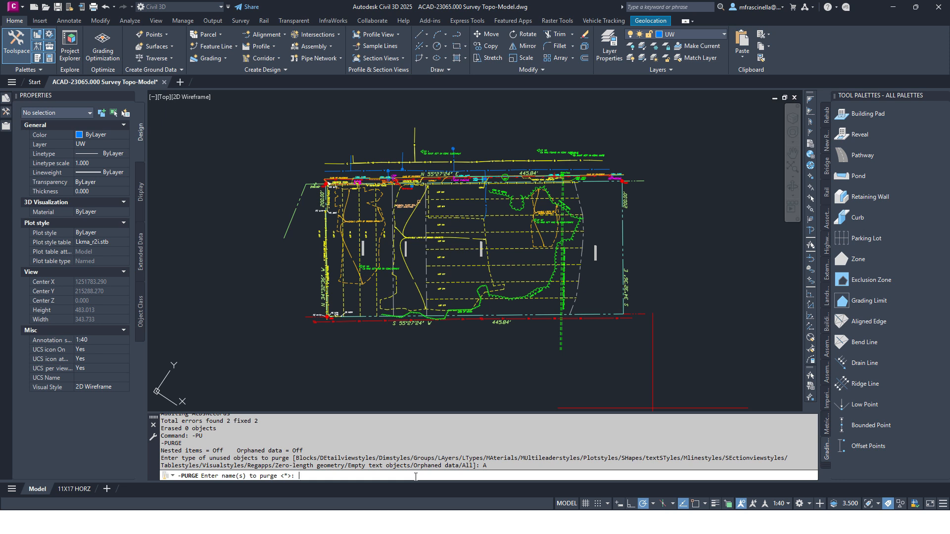
{"action": "key", "text": "Return"}
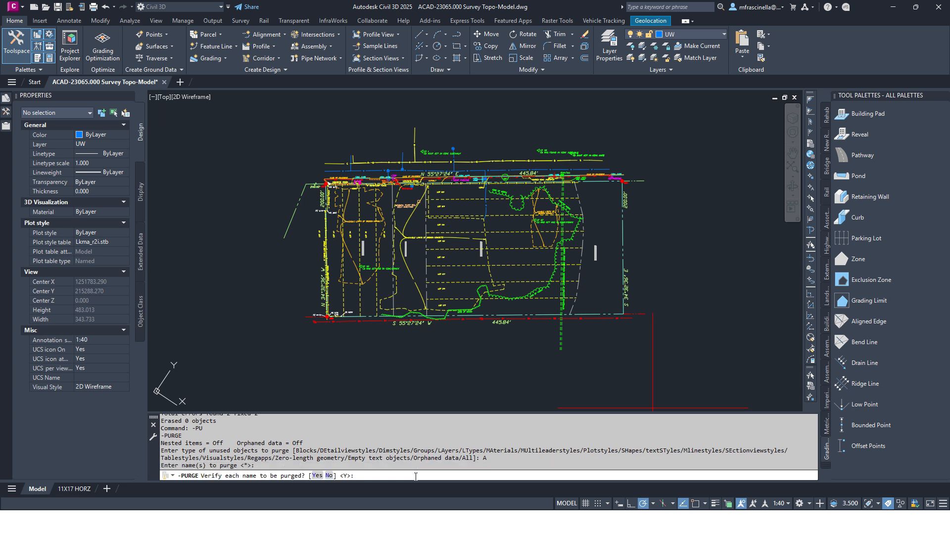
{"action": "key", "text": "Return"}
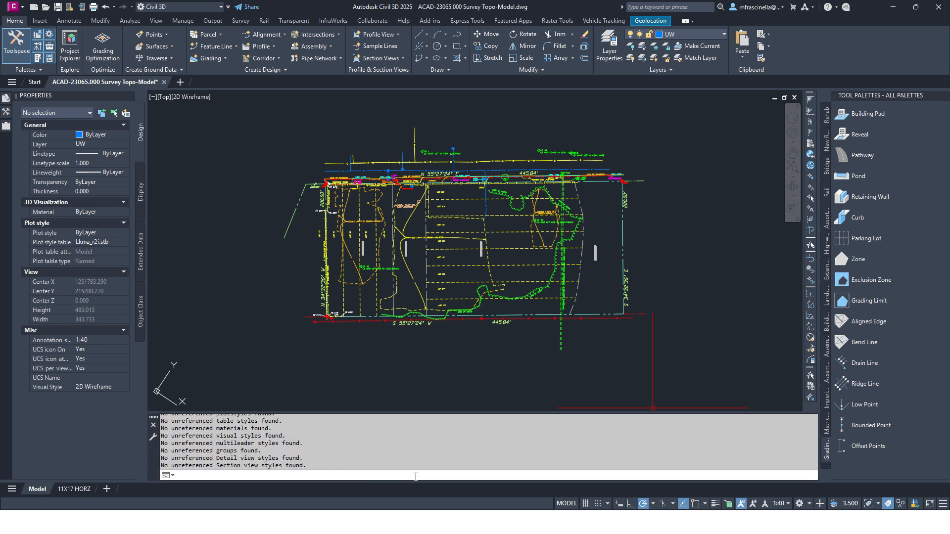
- Run -PURGE on Regapps for all names, answering No to verifying each name
{"action": "type", "text": "-PU"}
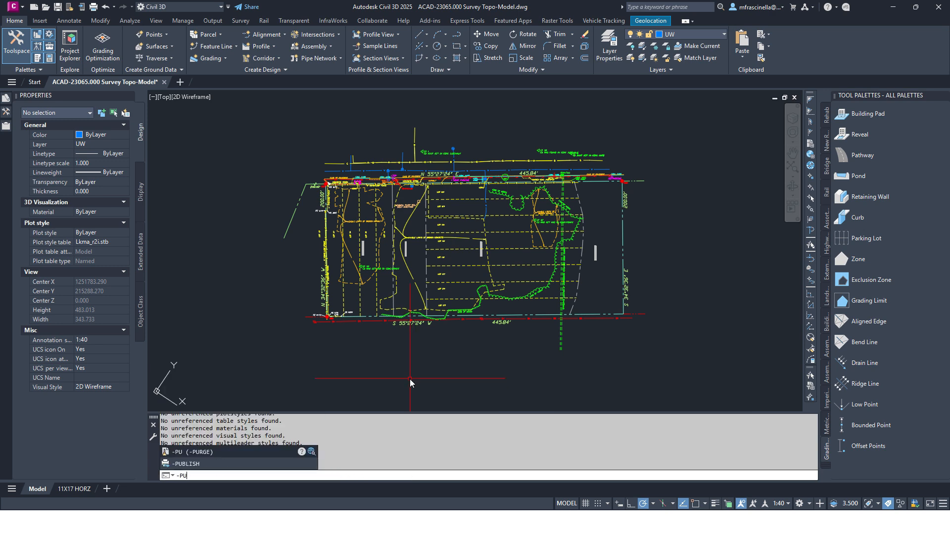
{"action": "key", "text": "Return"}
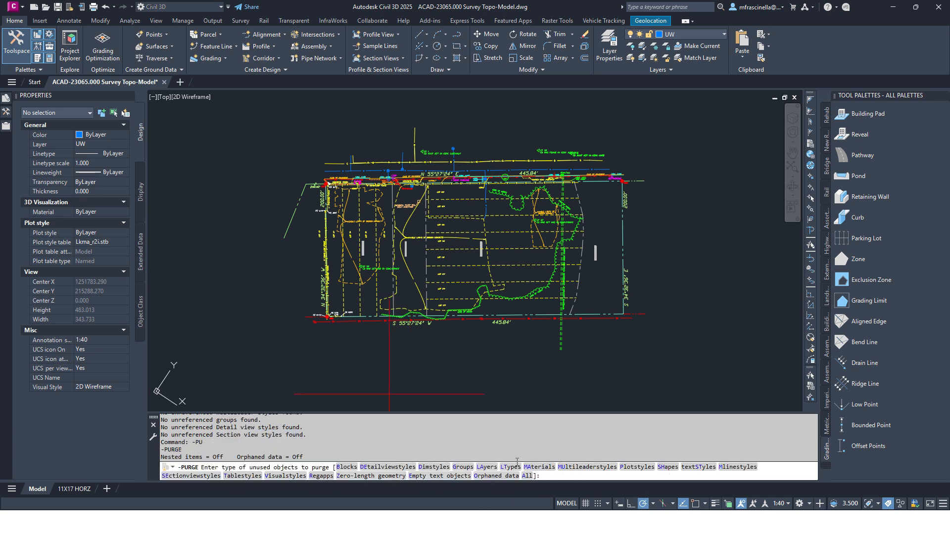
{"action": "left_click", "coordinate": [317, 477]}
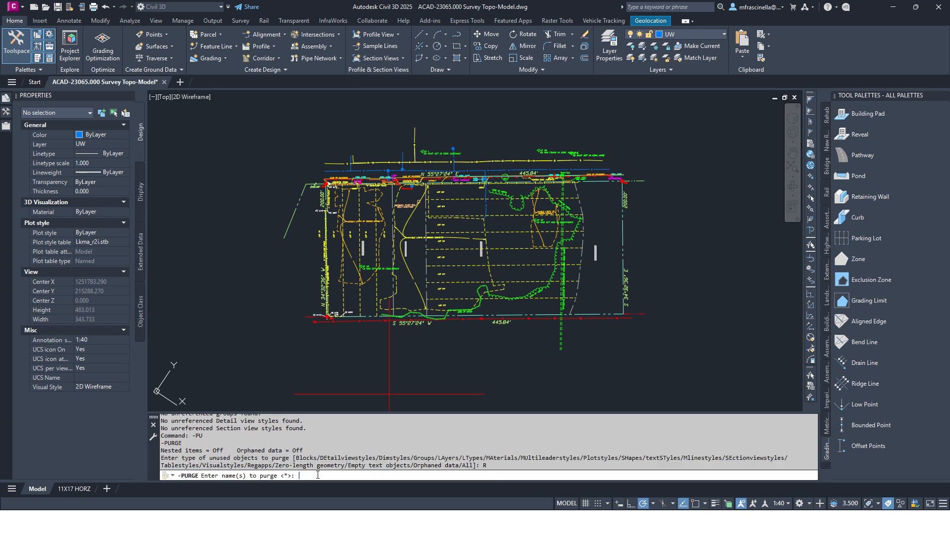
{"action": "key", "text": "Return"}
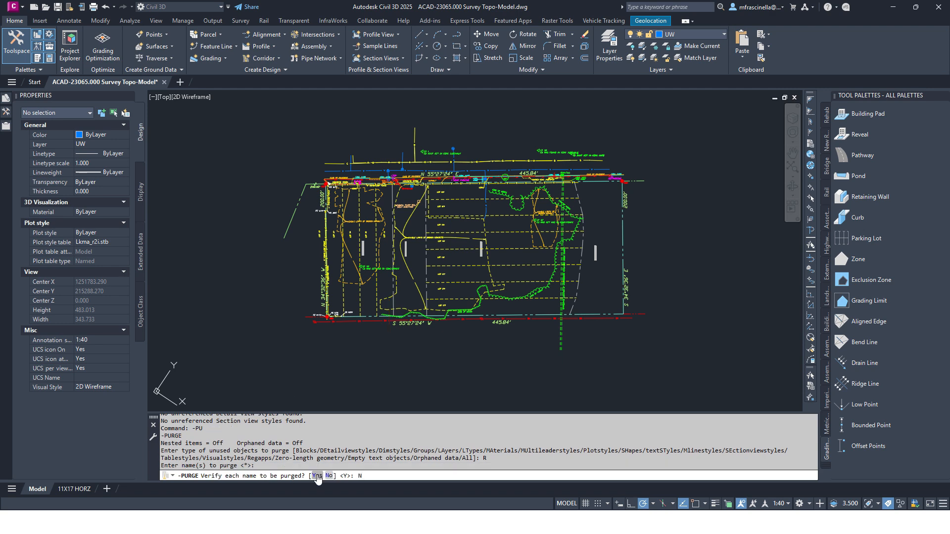
{"action": "key", "text": "Return"}
{"action": "middle_click_drag", "start_coordinate": [485, 255], "coordinate": [451, 254]}
{"action": "middle_click_drag", "start_coordinate": [423, 203], "coordinate": [448, 207]}
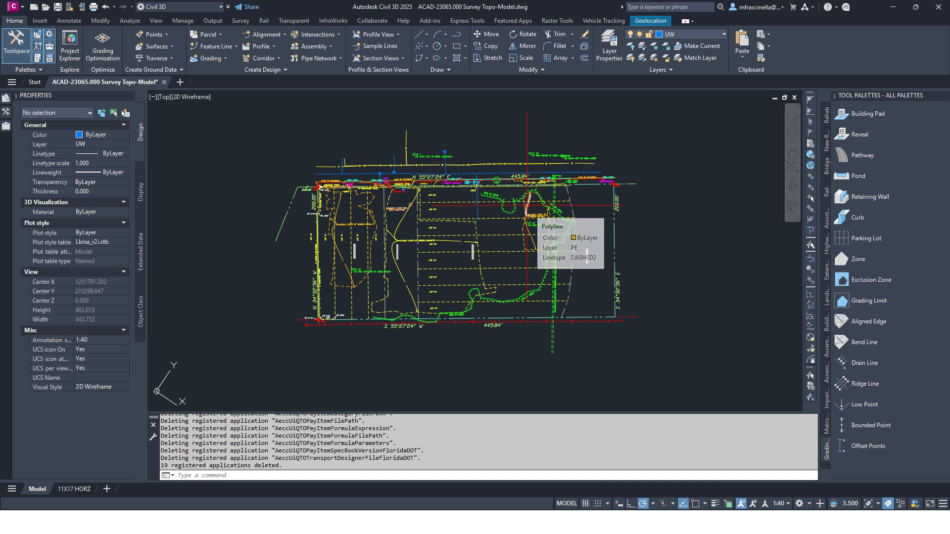